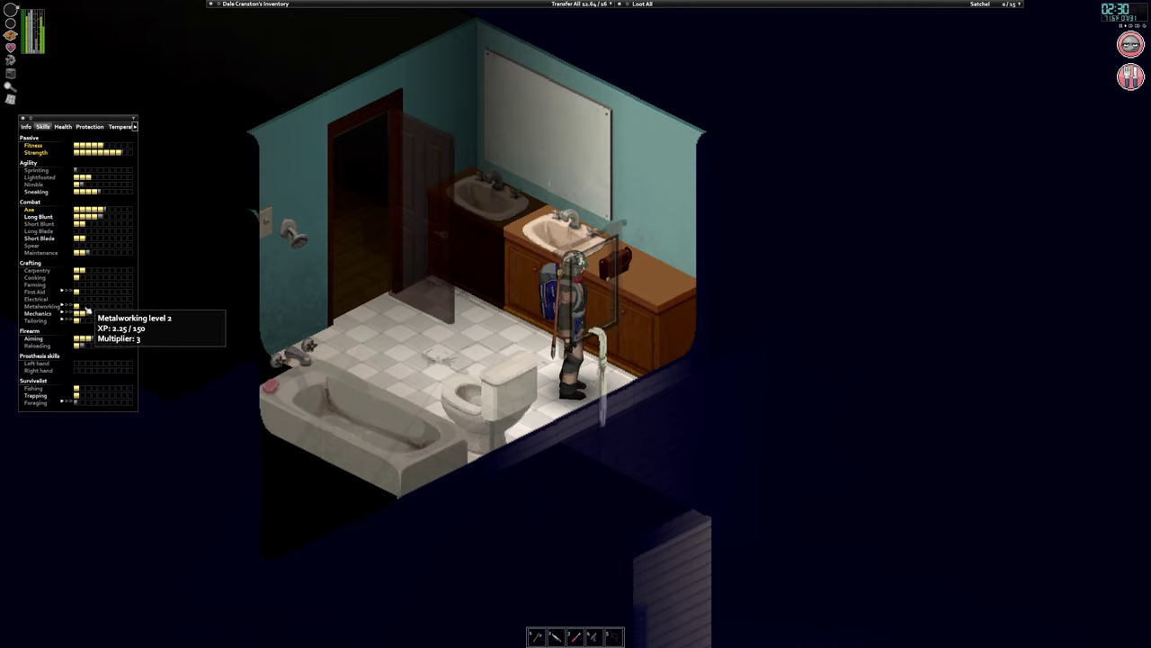
pyautogui.scroll(-2, 738, 396)
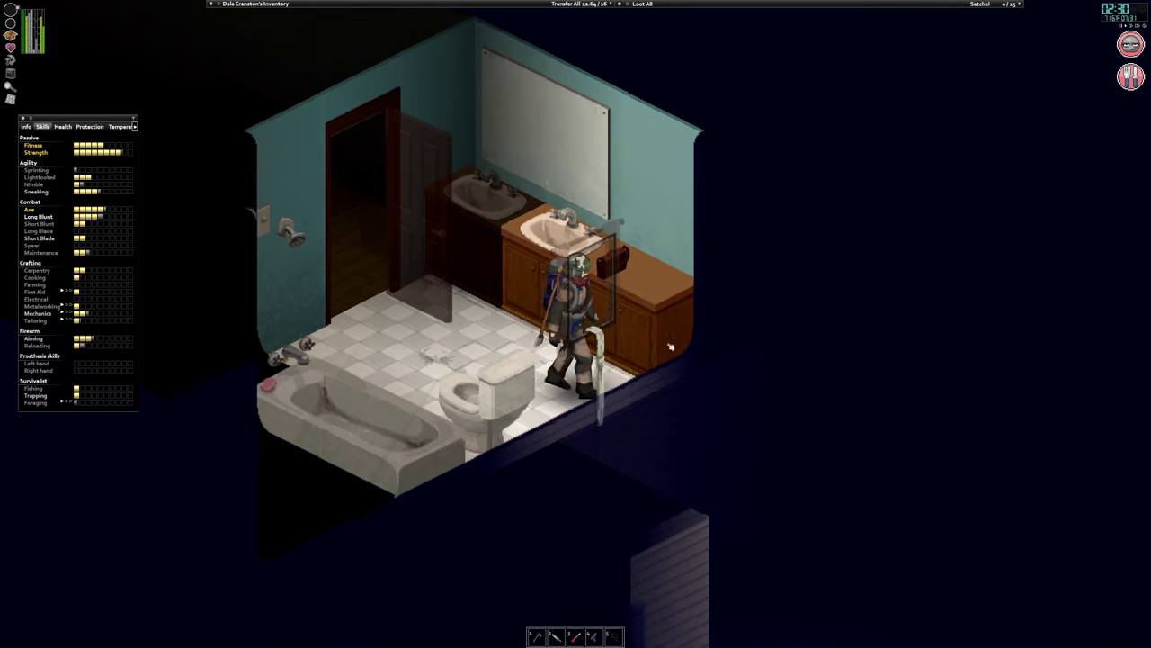
pyautogui.scroll(-2, 739, 378)
pyautogui.scroll(-2, 739, 383)
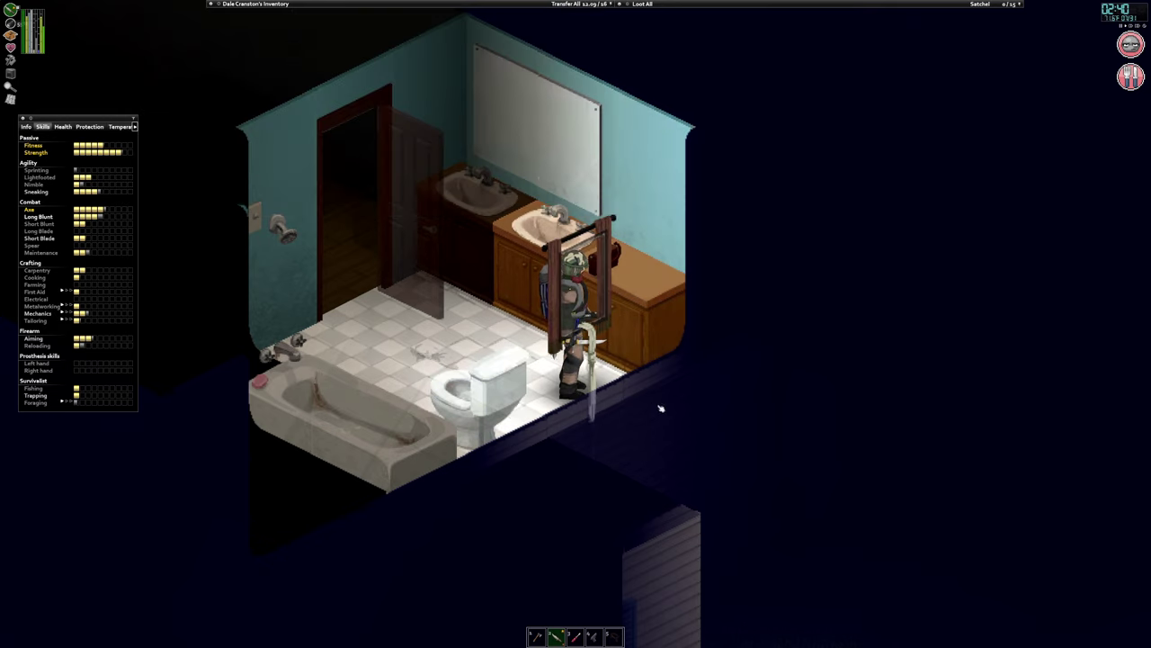
pyautogui.scroll(-2, 719, 452)
pyautogui.scroll(-3, 720, 453)
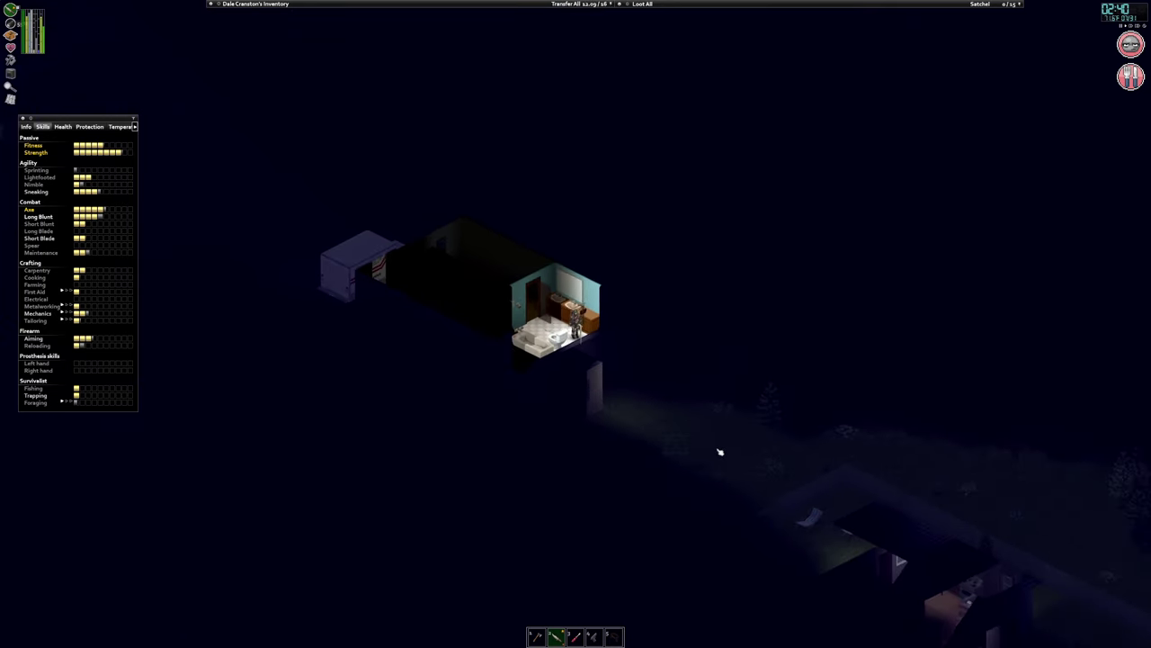
# - Walk out of the dark house, along the street past the cars, into the house beside the vans
pyautogui.press('s')
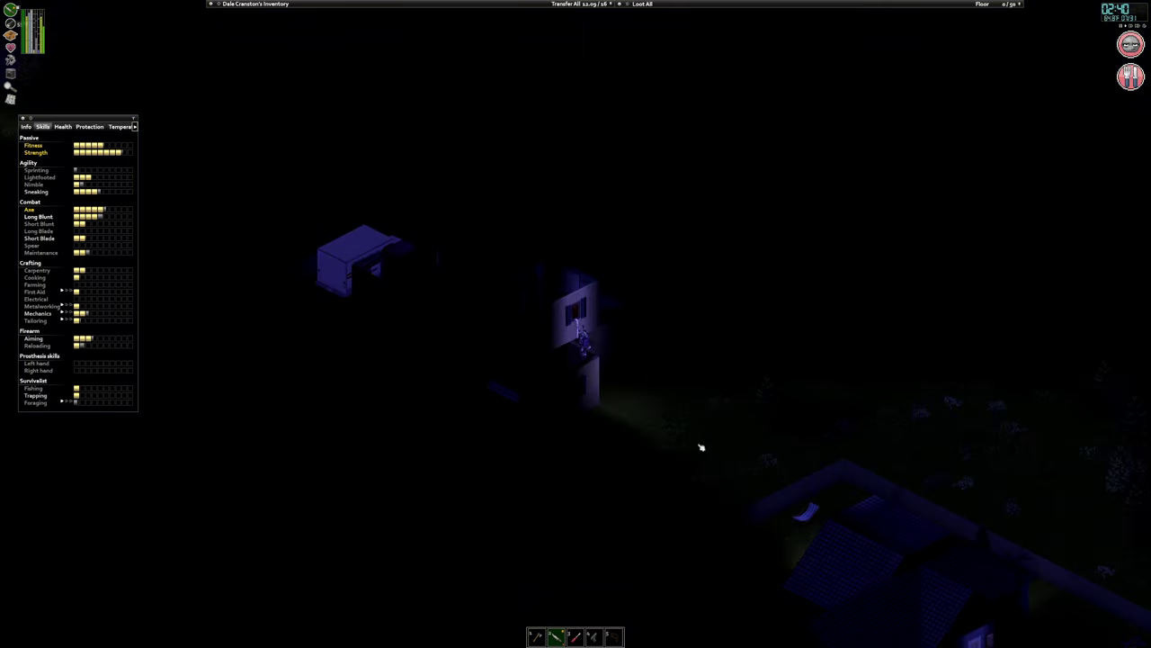
pyautogui.press('s')
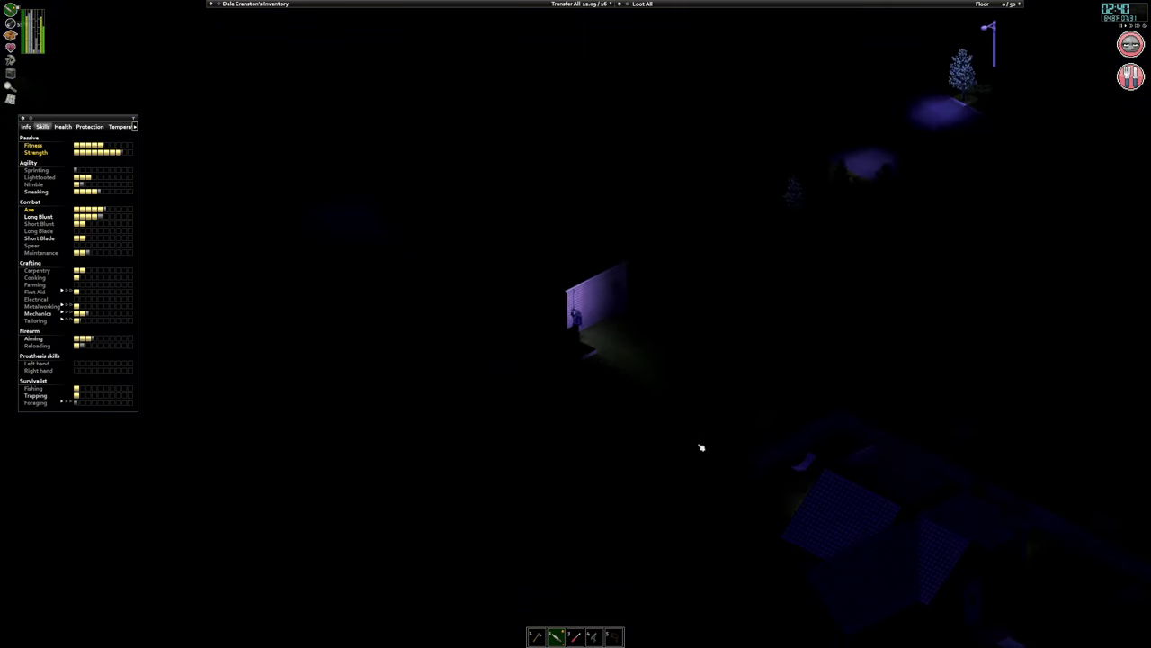
pyautogui.press('s')
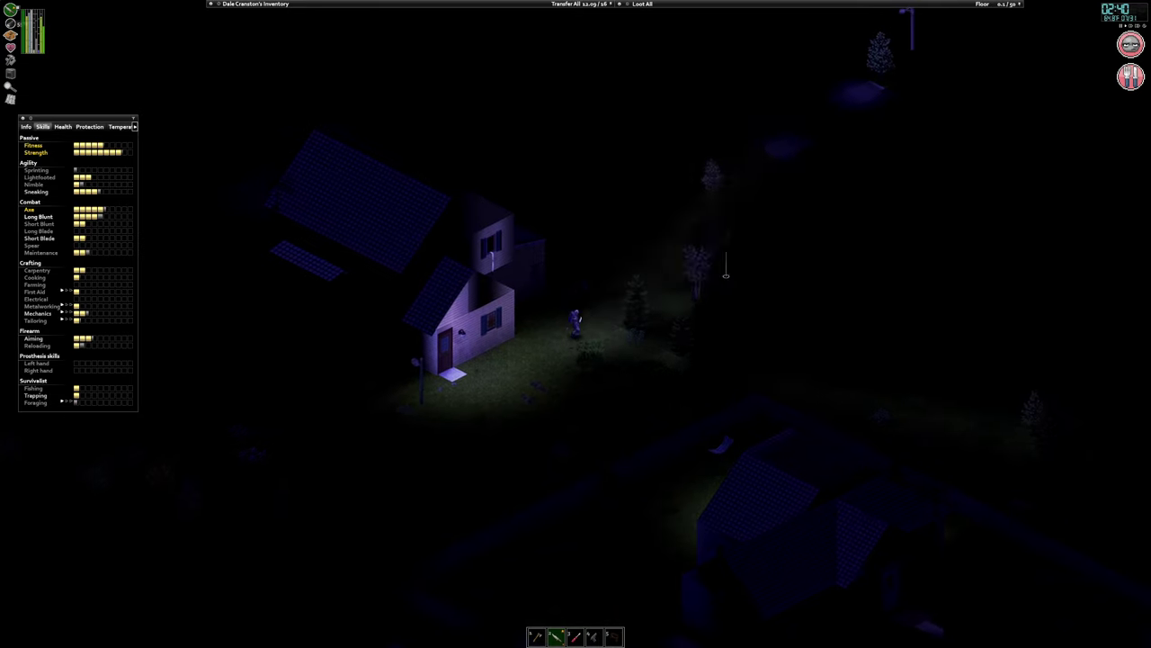
pyautogui.scroll(-2, 558, 295)
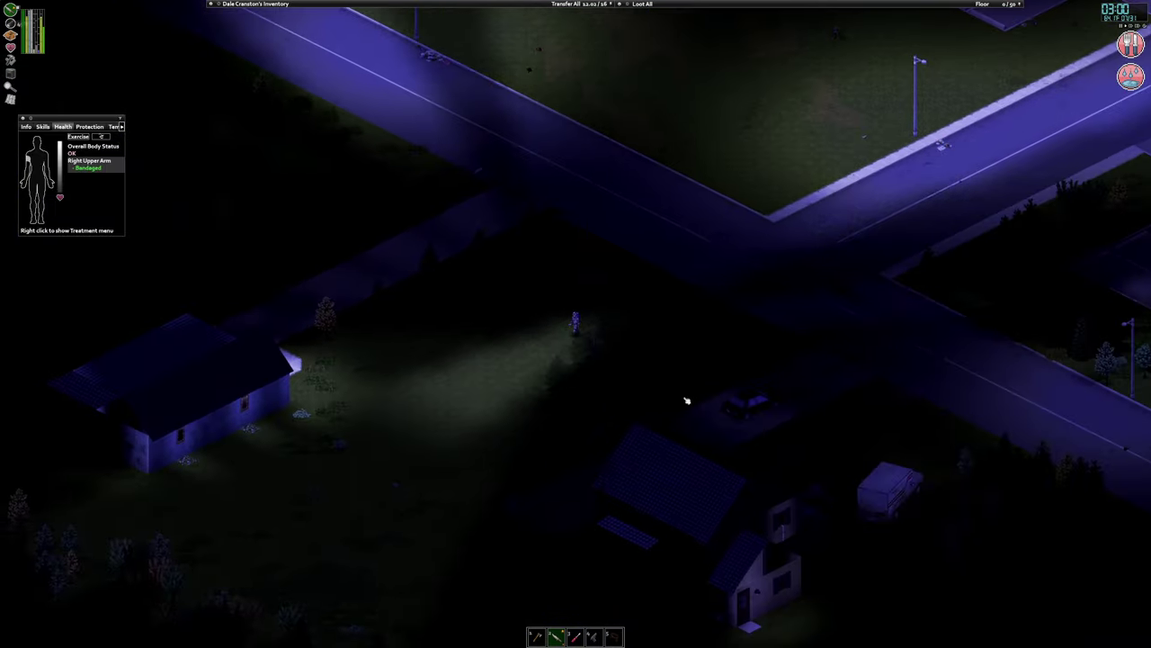
pyautogui.press('s')
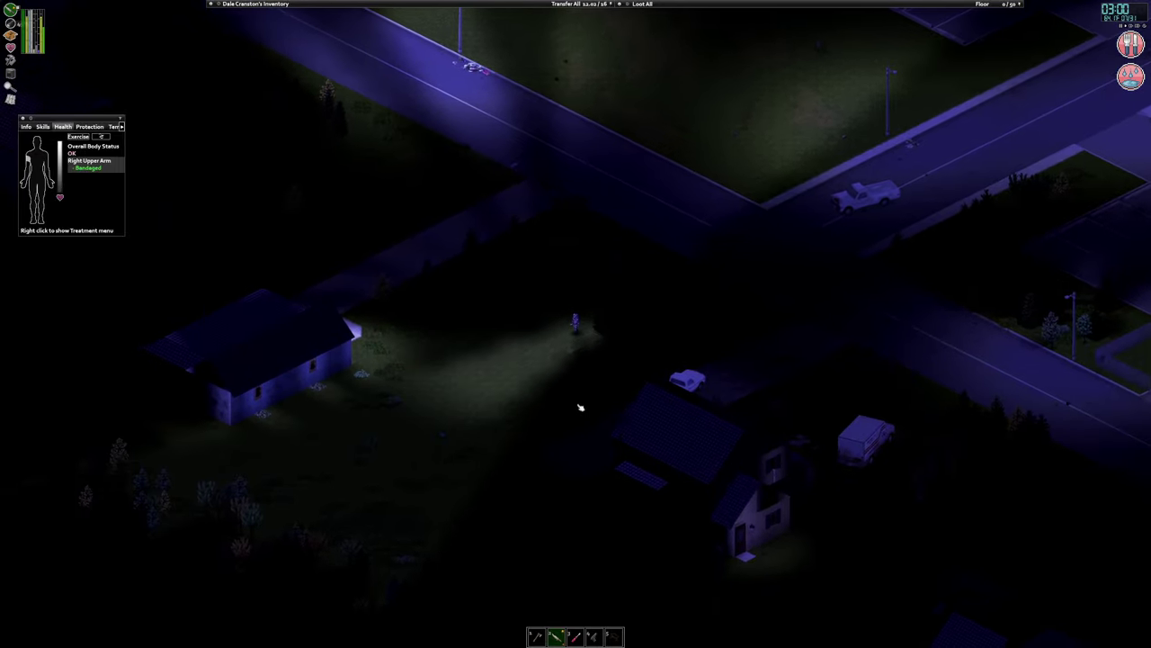
pyautogui.scroll(4, 580, 408)
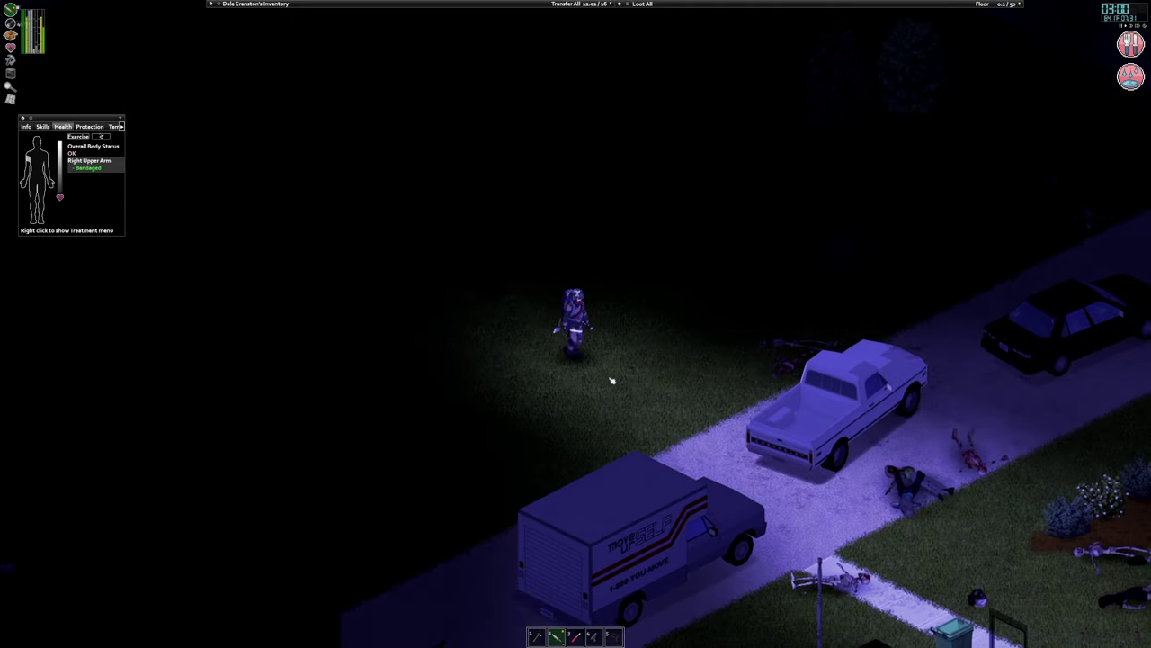
pyautogui.scroll(-2, 613, 381)
pyautogui.scroll(-1, 612, 380)
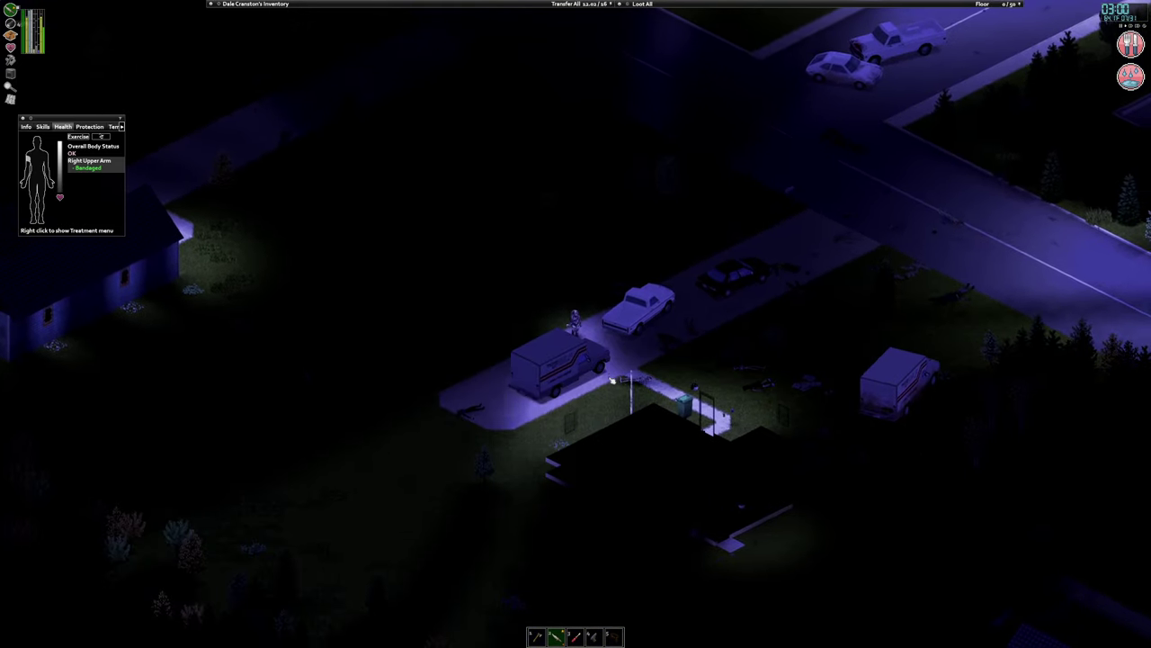
pyautogui.press('d')
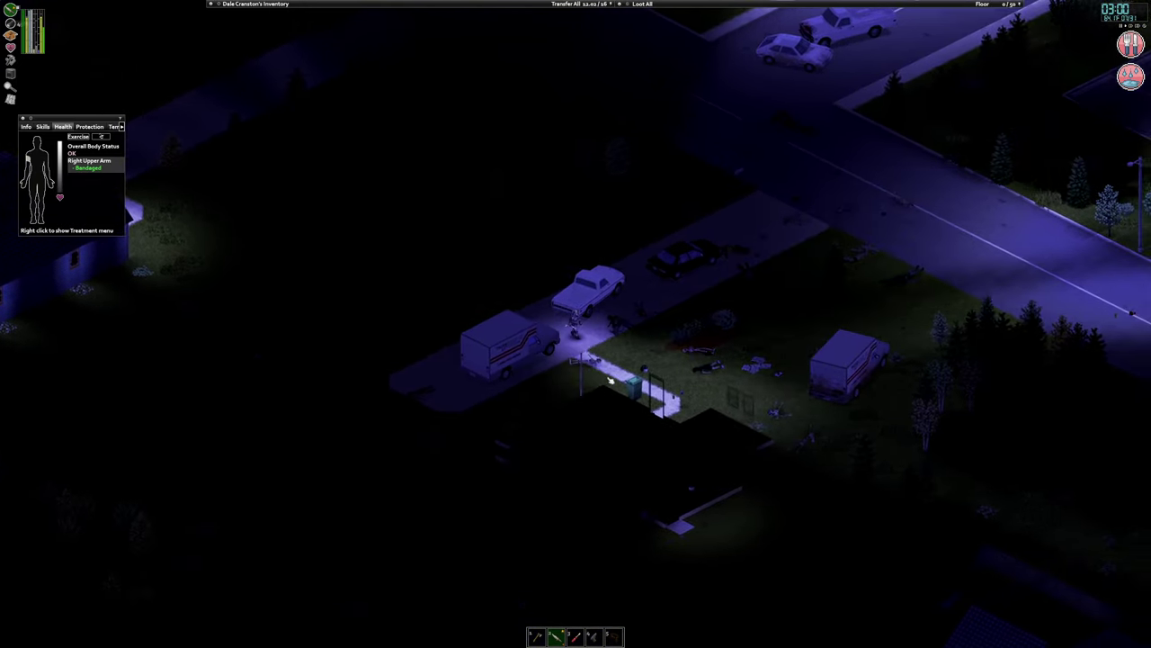
pyautogui.press('d')
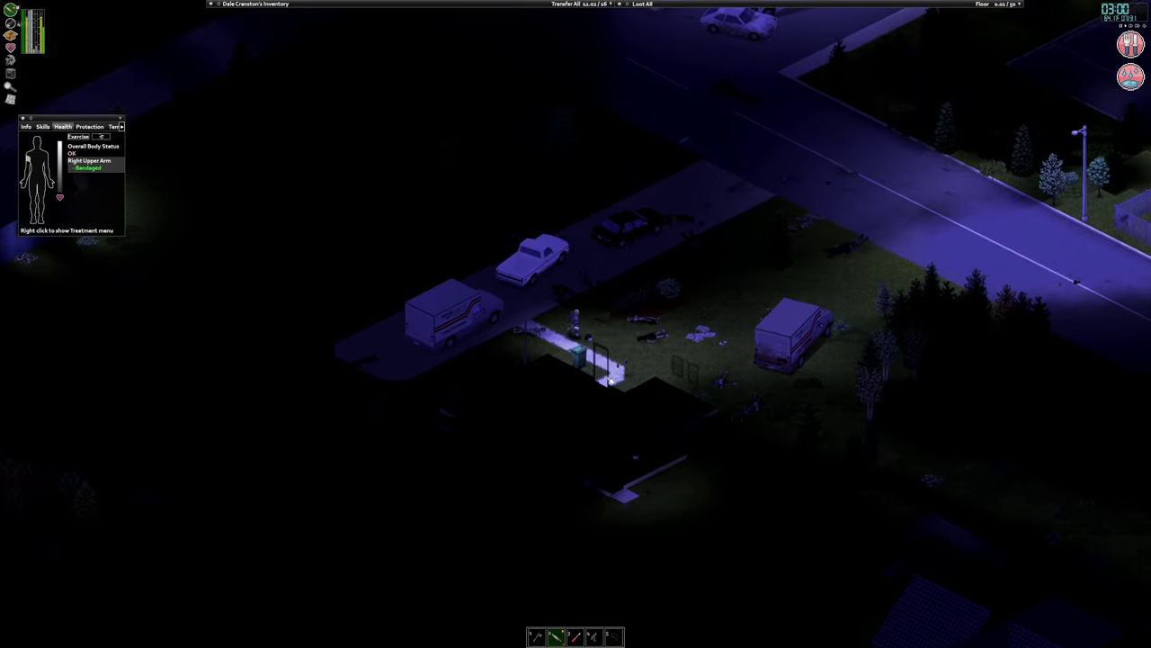
pyautogui.scroll(3, 609, 380)
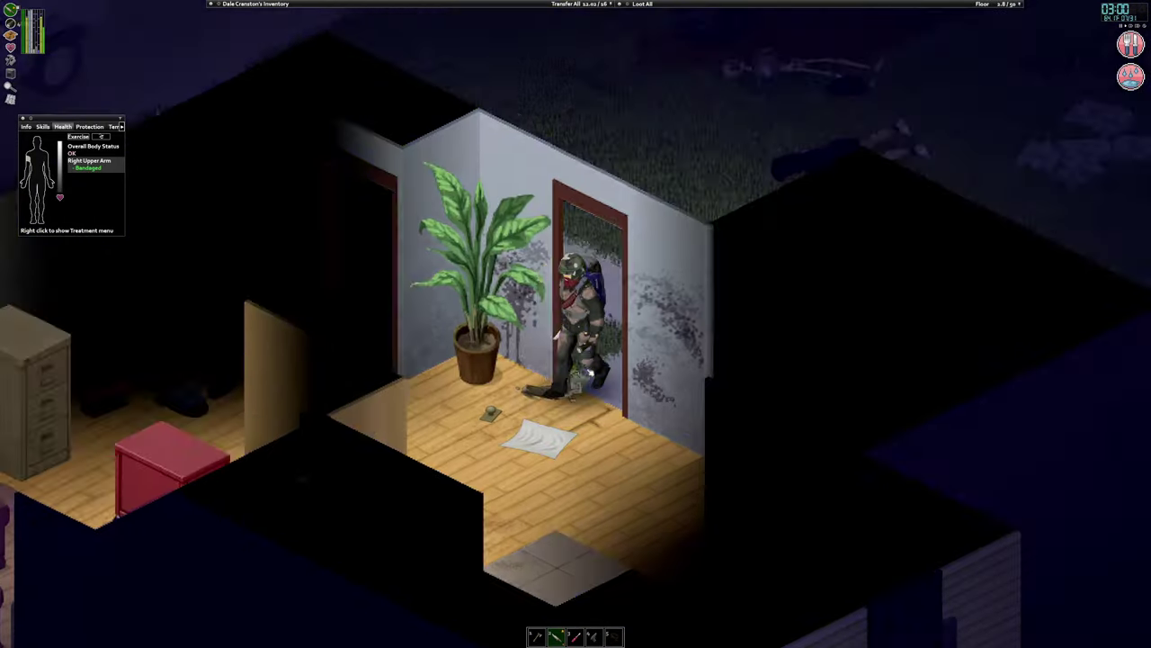
pyautogui.press('a')
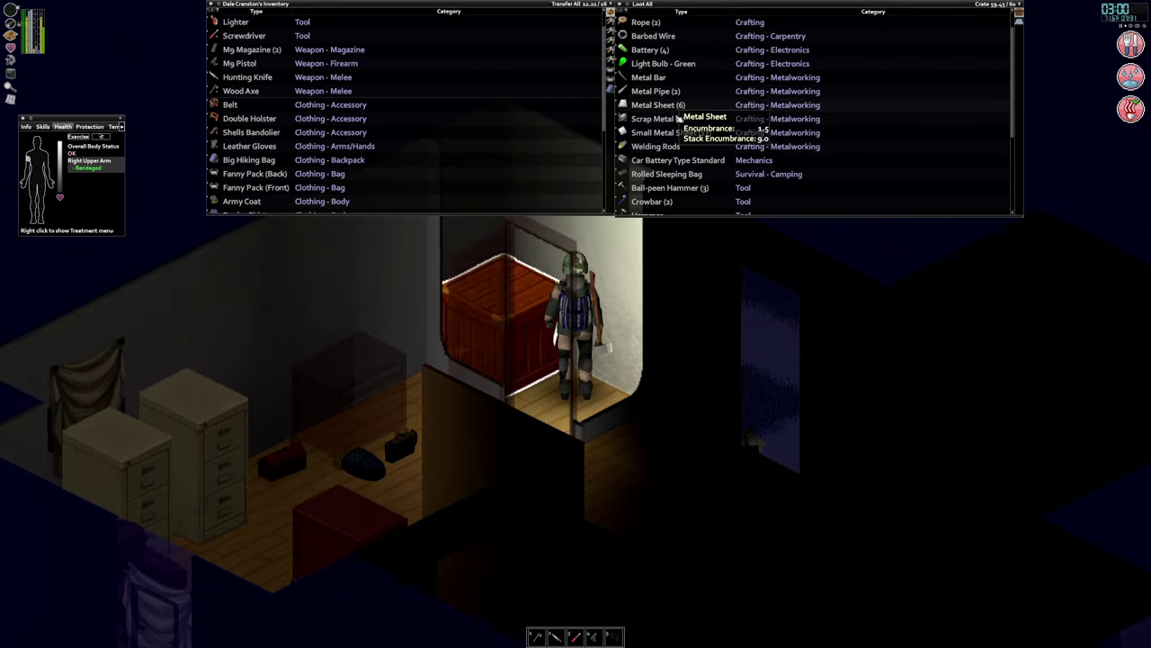
pyautogui.scroll(-2, 675, 144)
pyautogui.scroll(-2, 672, 159)
pyautogui.scroll(-3, 670, 159)
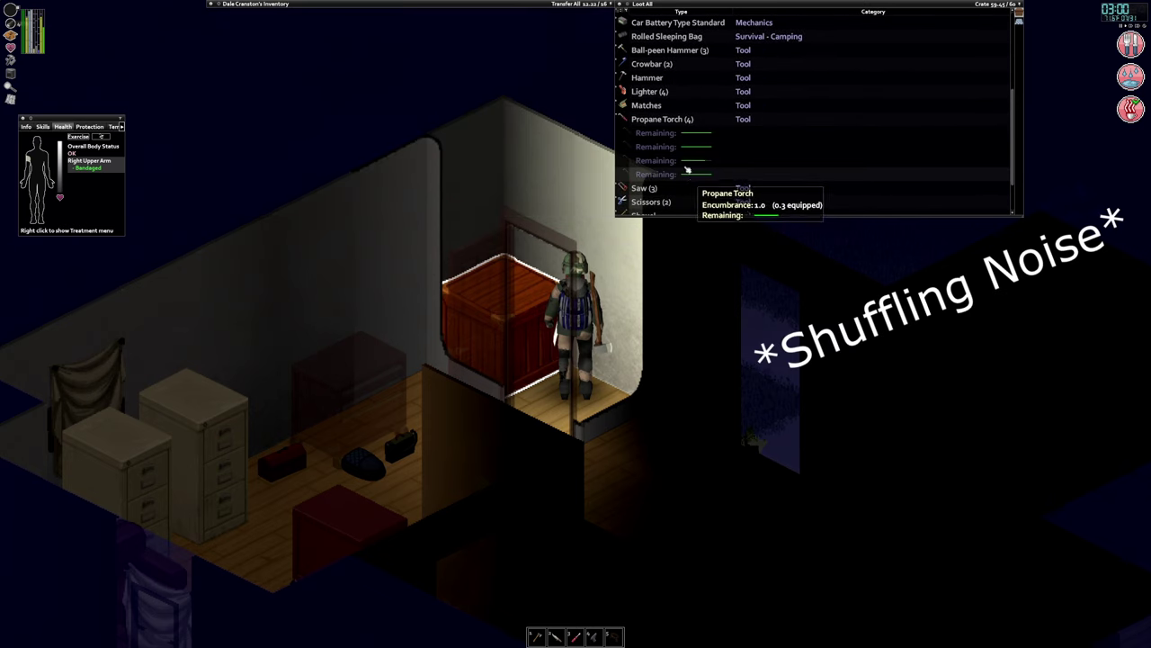
# - Grab two propane torches from the crate and walk to the red tool cabinet
pyautogui.rightClick(686, 162)
pyautogui.click(702, 168)
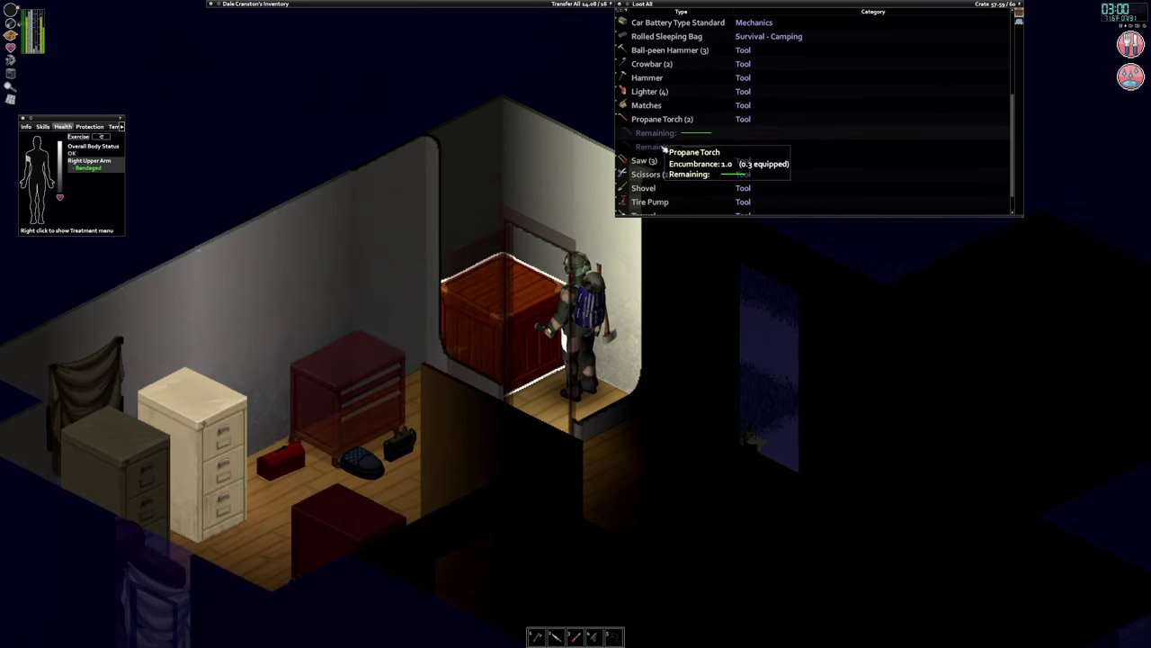
pyautogui.rightClick(664, 147)
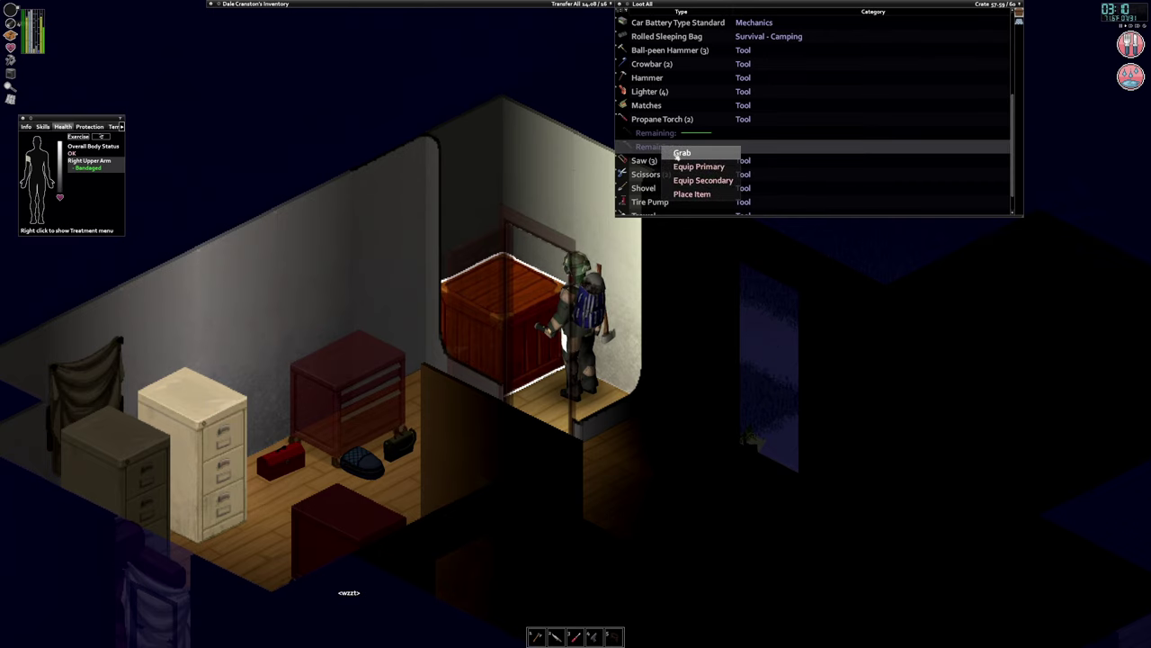
pyautogui.press('s')
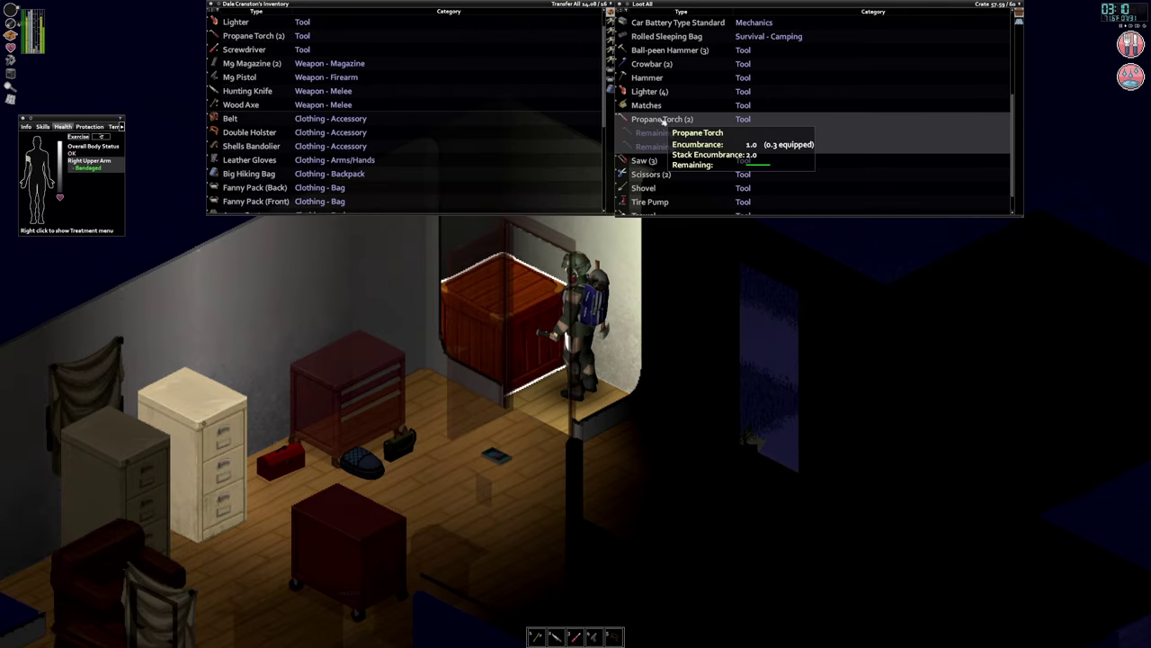
# - Put the Military Helmet into the file cabinet
pyautogui.press('a')
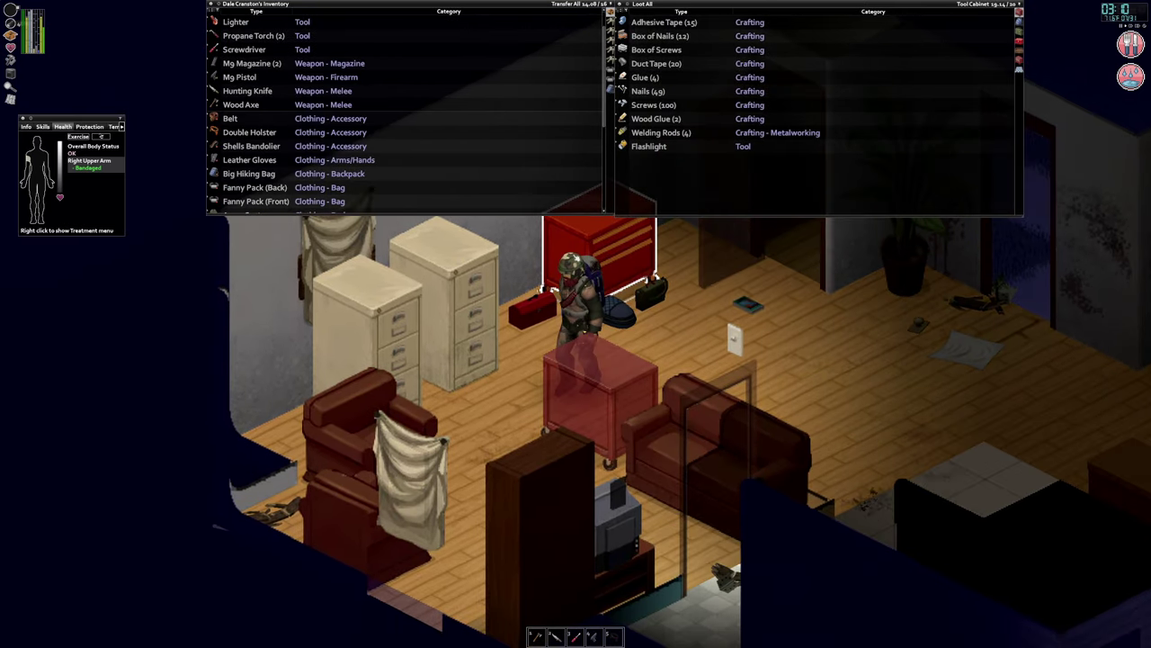
pyautogui.rightClick(639, 99)
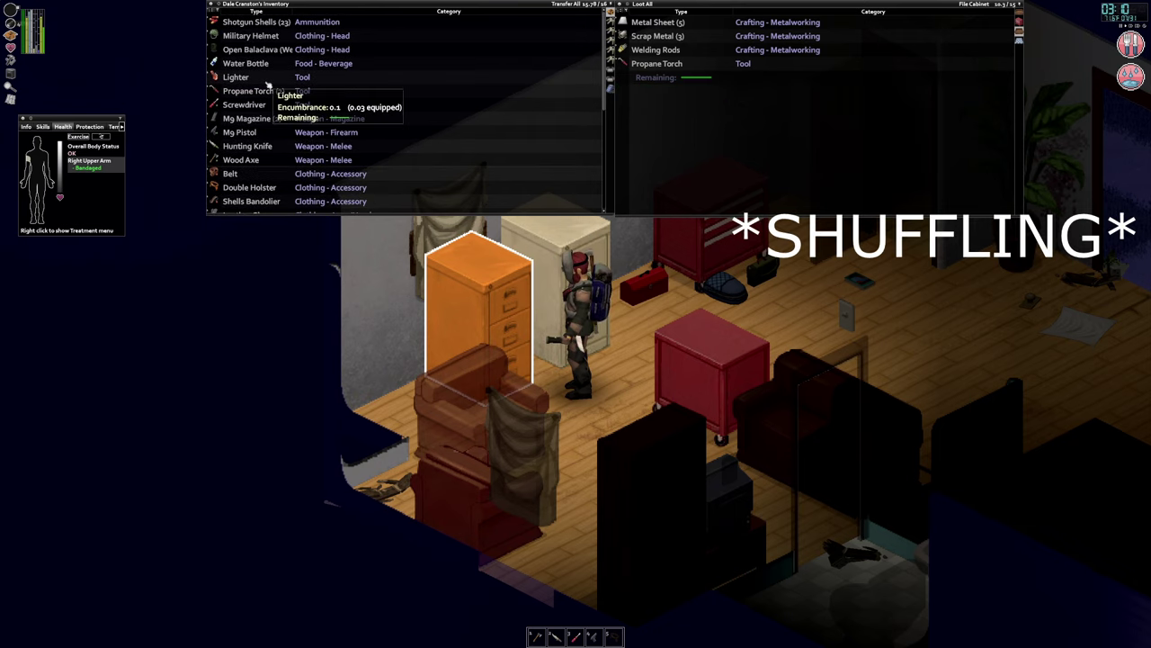
pyautogui.rightClick(257, 38)
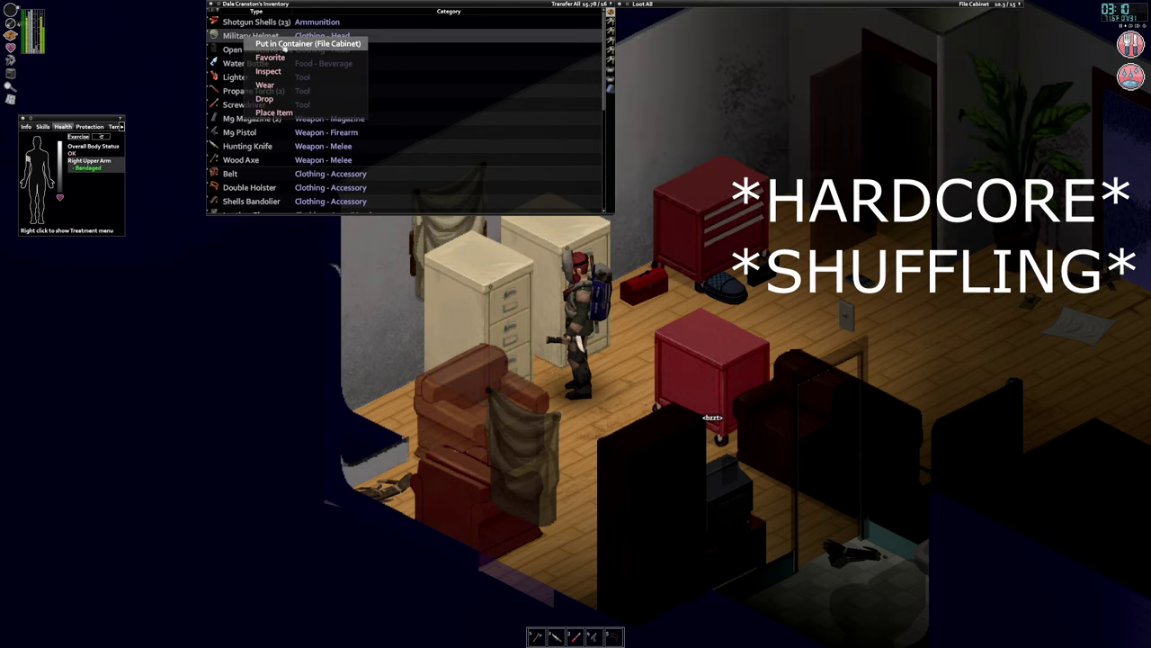
pyautogui.click(286, 45)
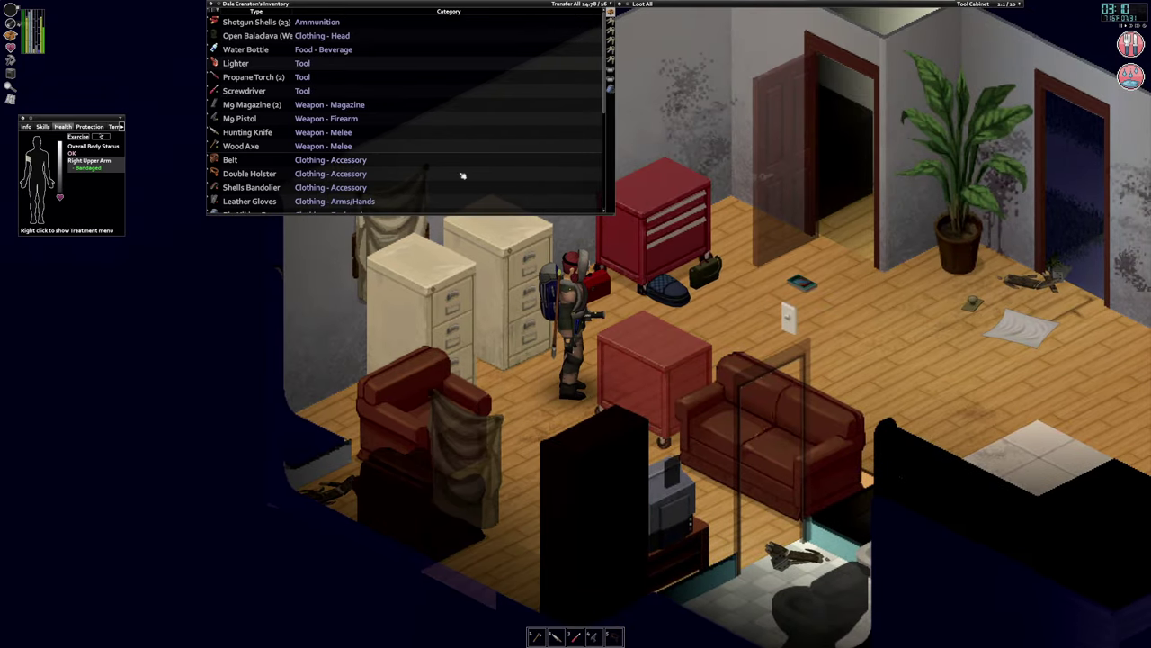
# - Put the wet Open Balaclava into the file cabinet too
pyautogui.press('s')
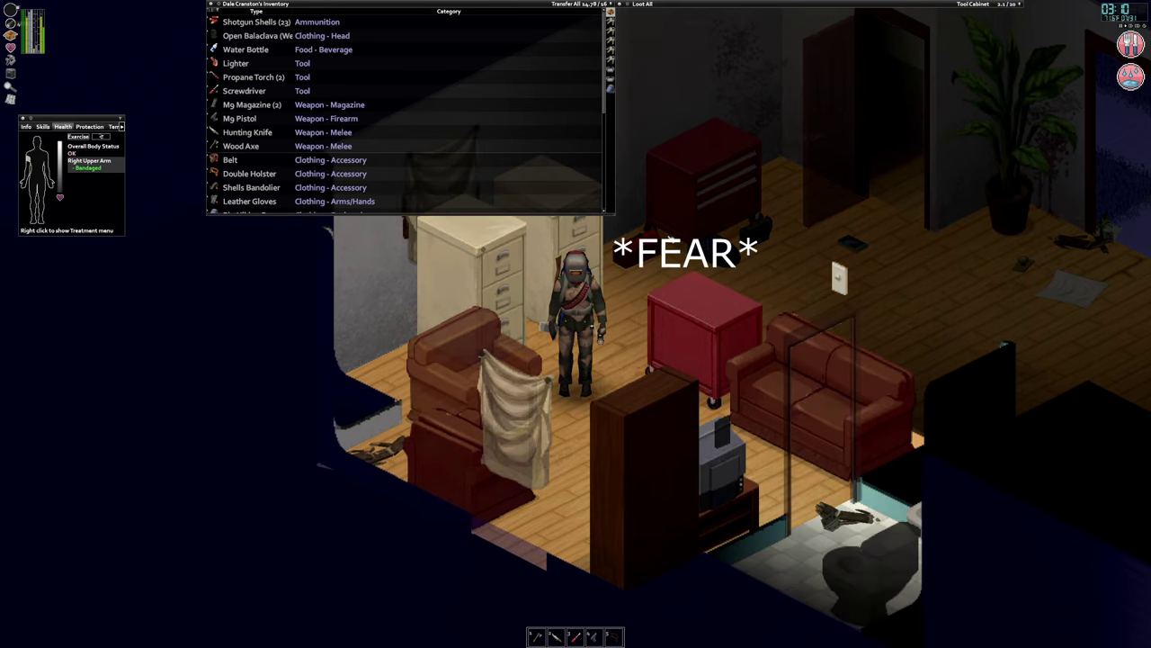
pyautogui.press('w')
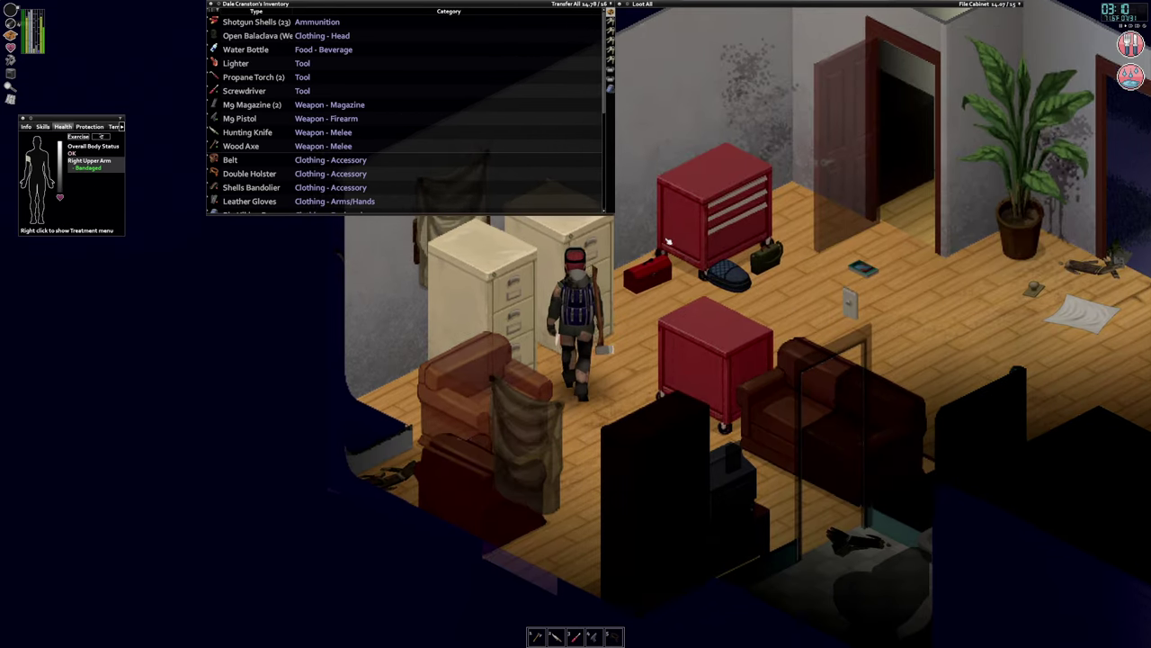
pyautogui.scroll(-2, 708, 296)
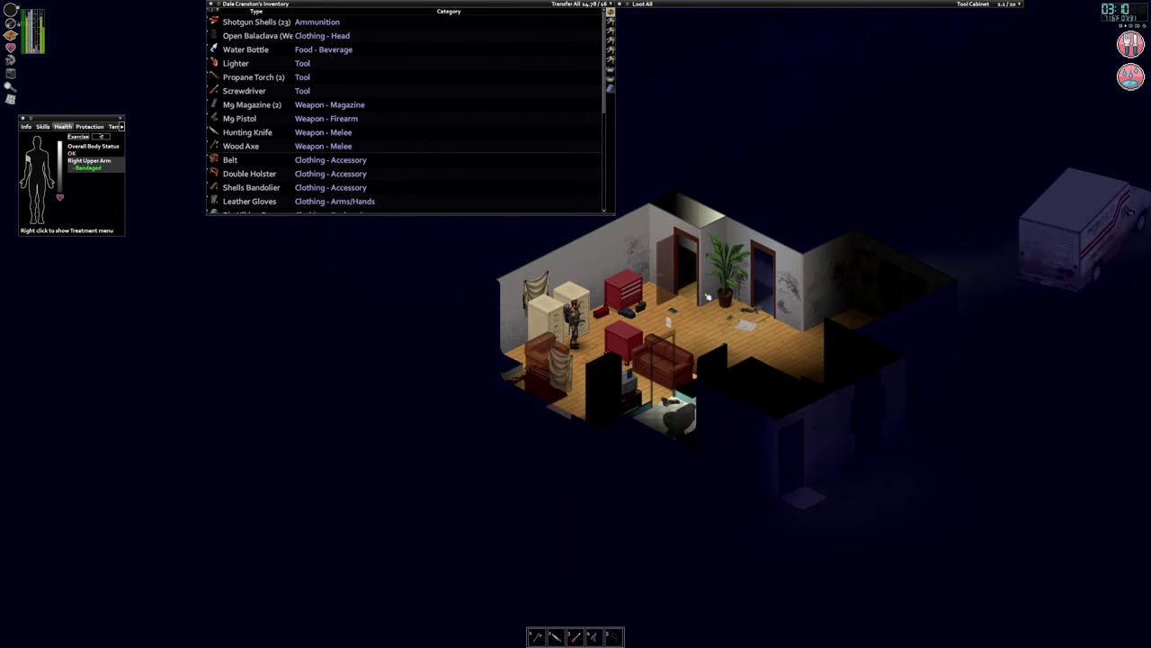
pyautogui.scroll(3, 708, 296)
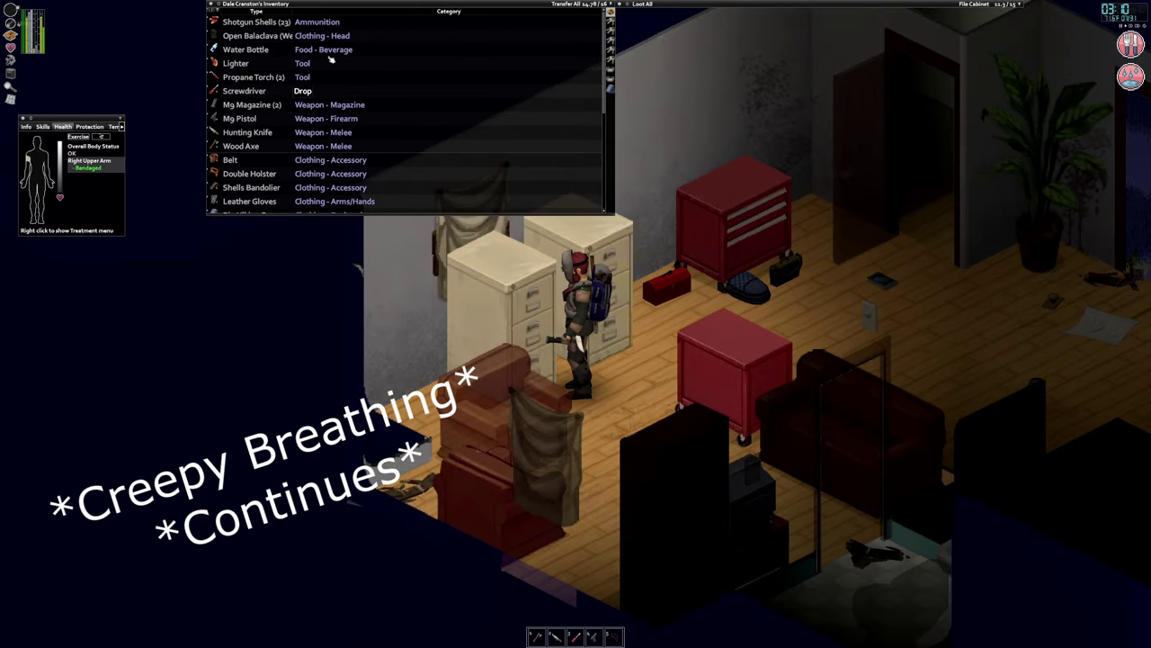
pyautogui.press('d')
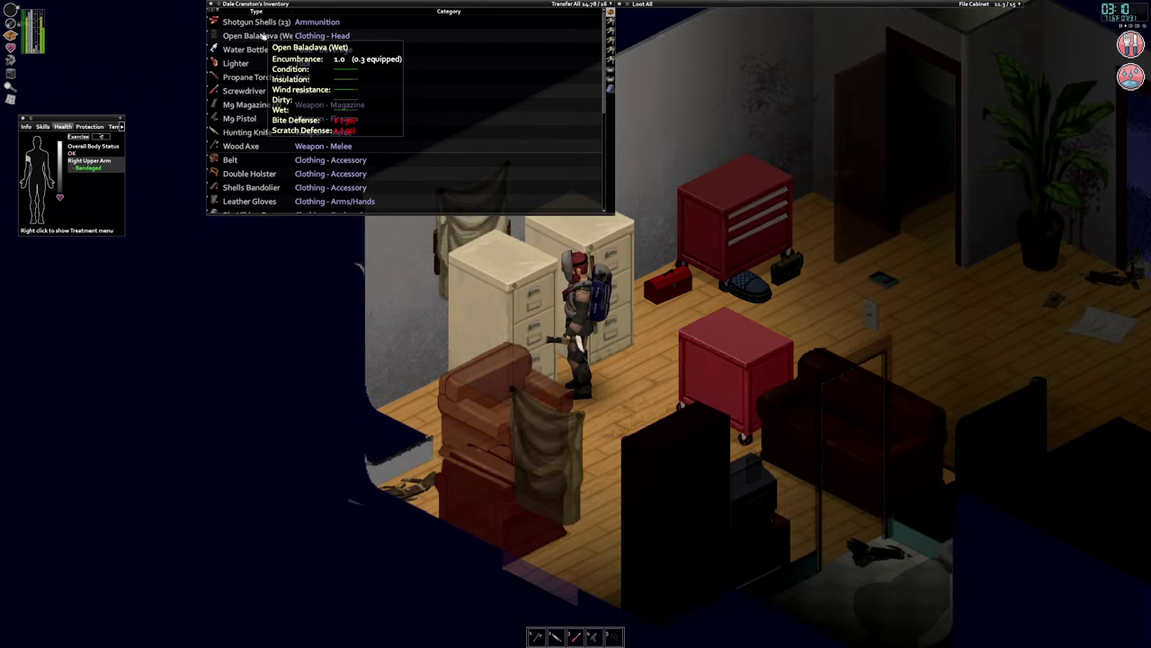
pyautogui.rightClick(263, 36)
pyautogui.click(275, 39)
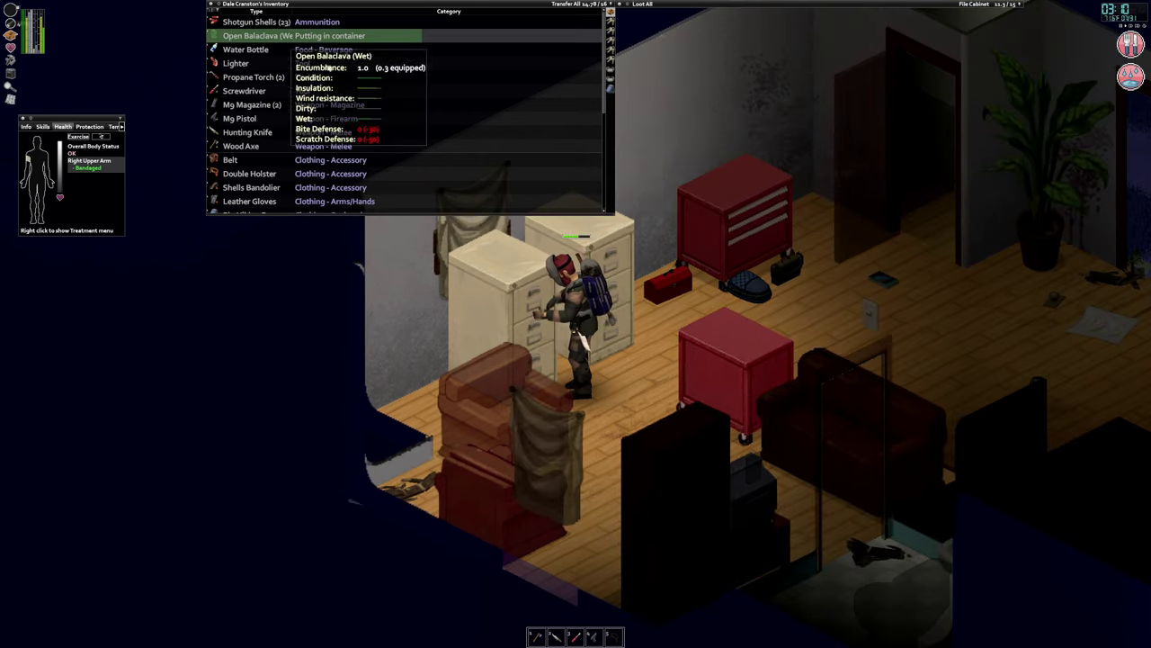
# - Walk past the red toolbox to the doorway beside the plant and into the yard
pyautogui.press('w')
pyautogui.scroll(-2, 695, 288)
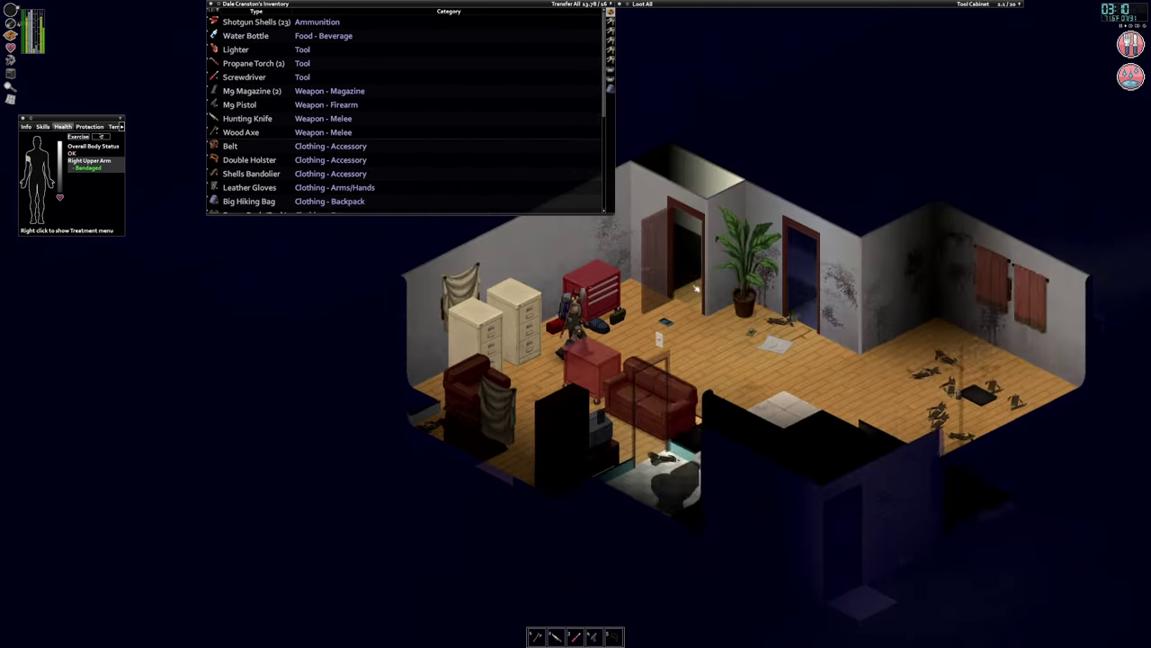
pyautogui.press('d')
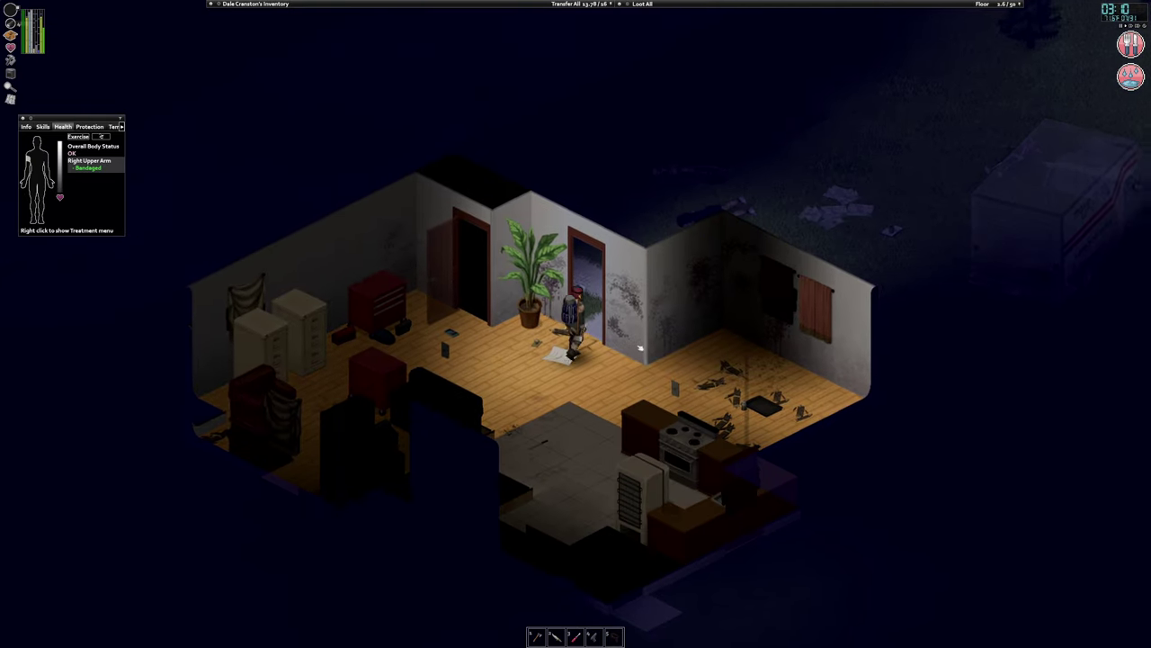
pyautogui.press('w')
pyautogui.scroll(-3, 646, 348)
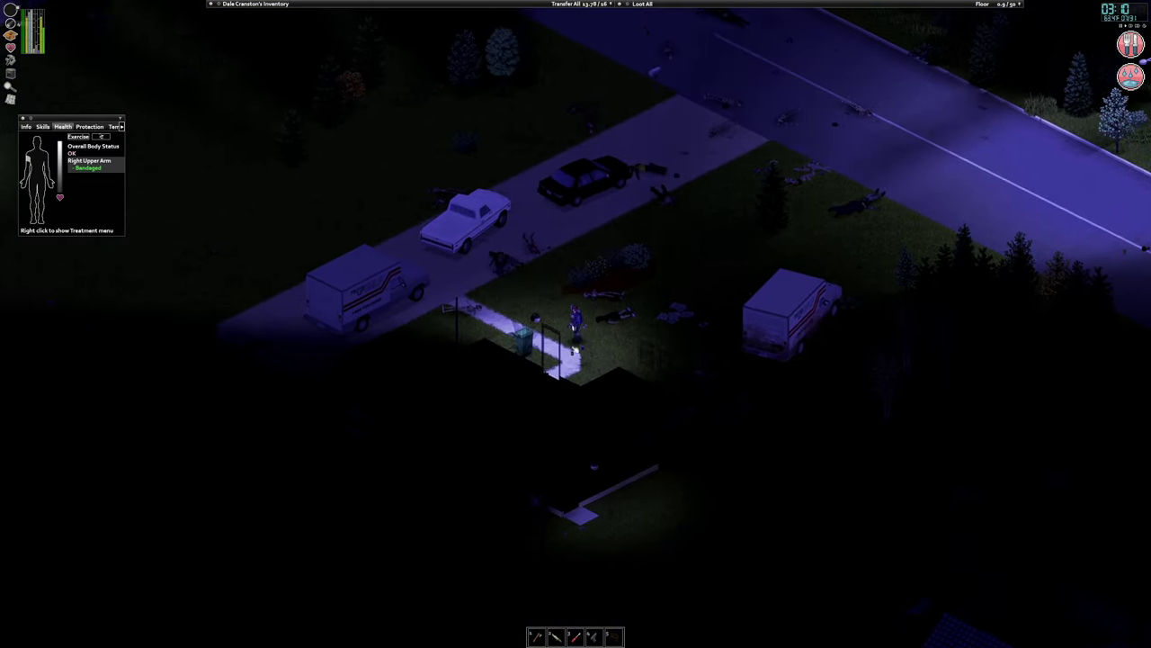
# - Walk along the outside wall and yard to scan the street, then return to the doorway
pyautogui.press('a')
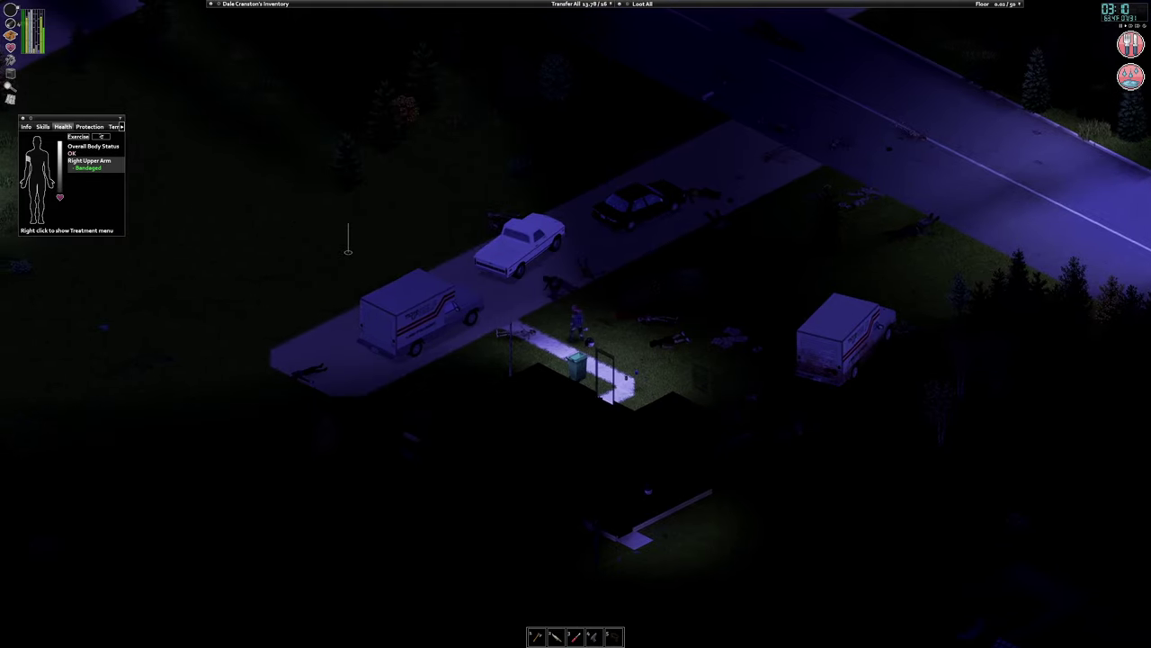
pyautogui.scroll(-1, 575, 324)
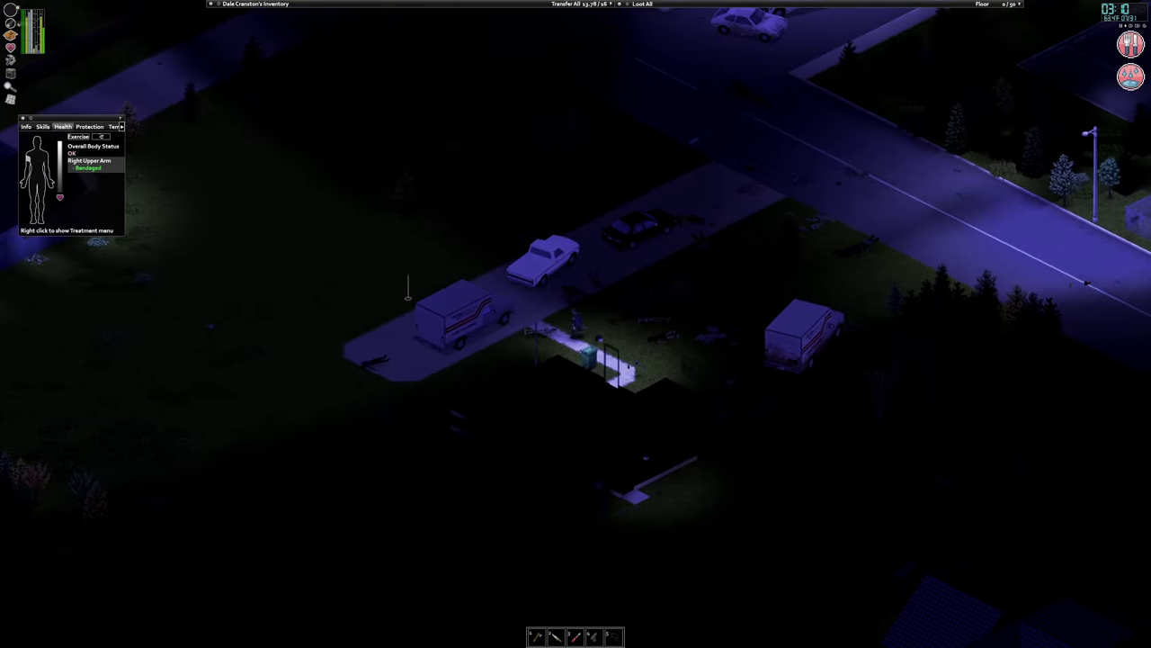
pyautogui.press('d')
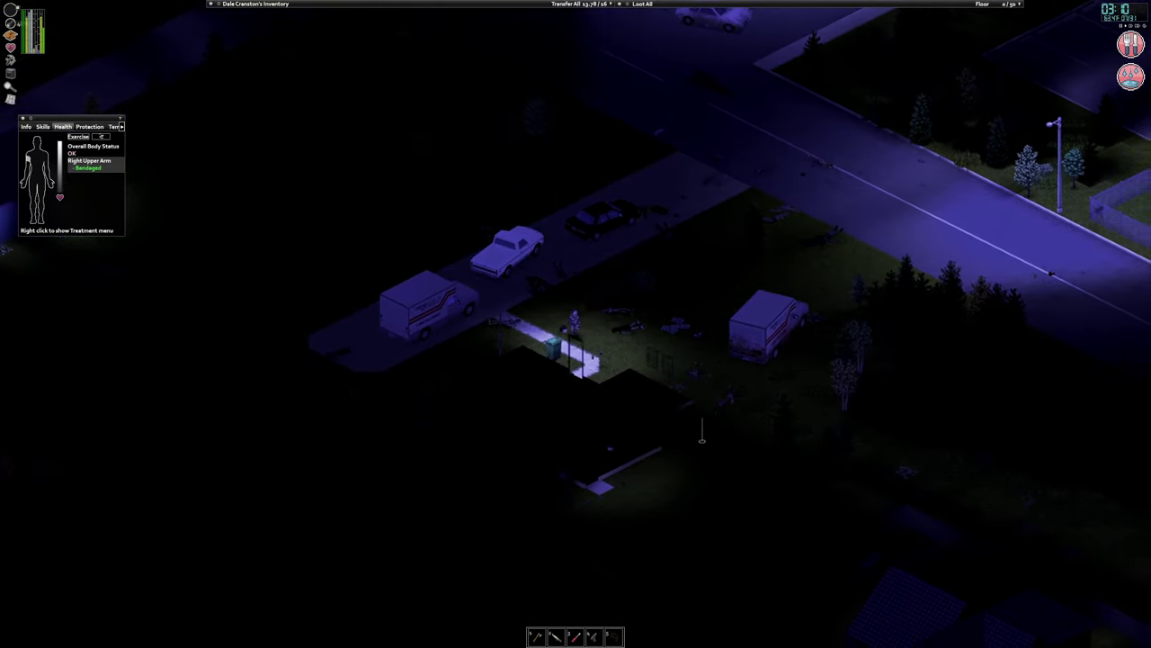
pyautogui.press('s')
pyautogui.scroll(4, 583, 435)
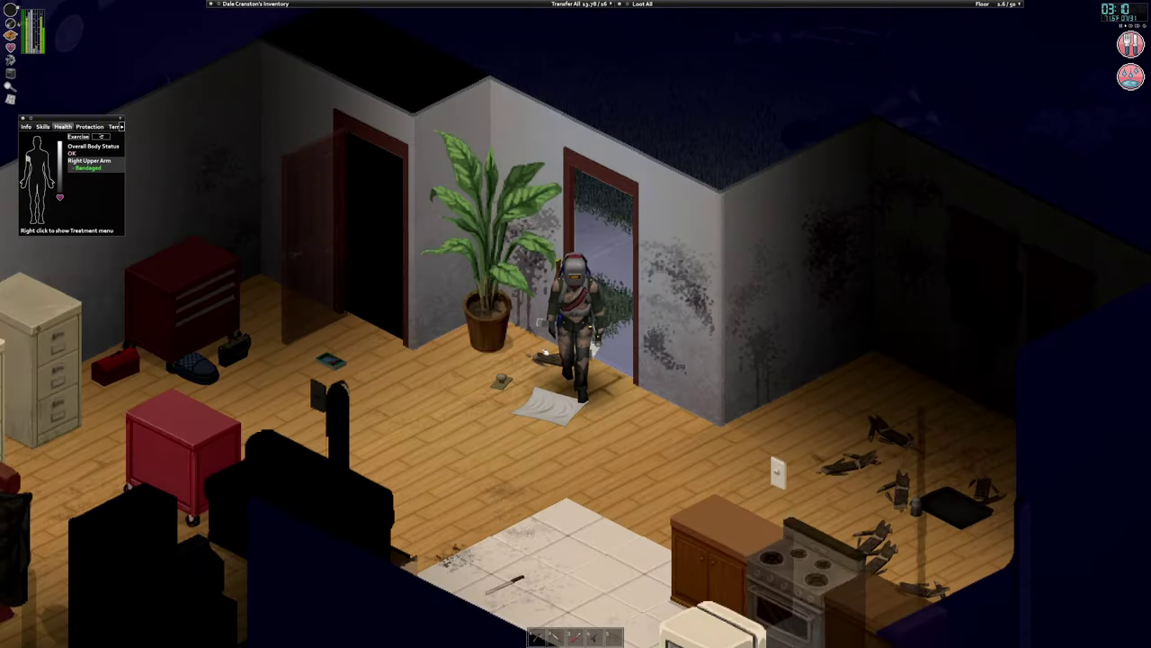
# - Walk past the red tool cabinet to check the file cabinet's contents, then enter the kitchen
pyautogui.press('a')
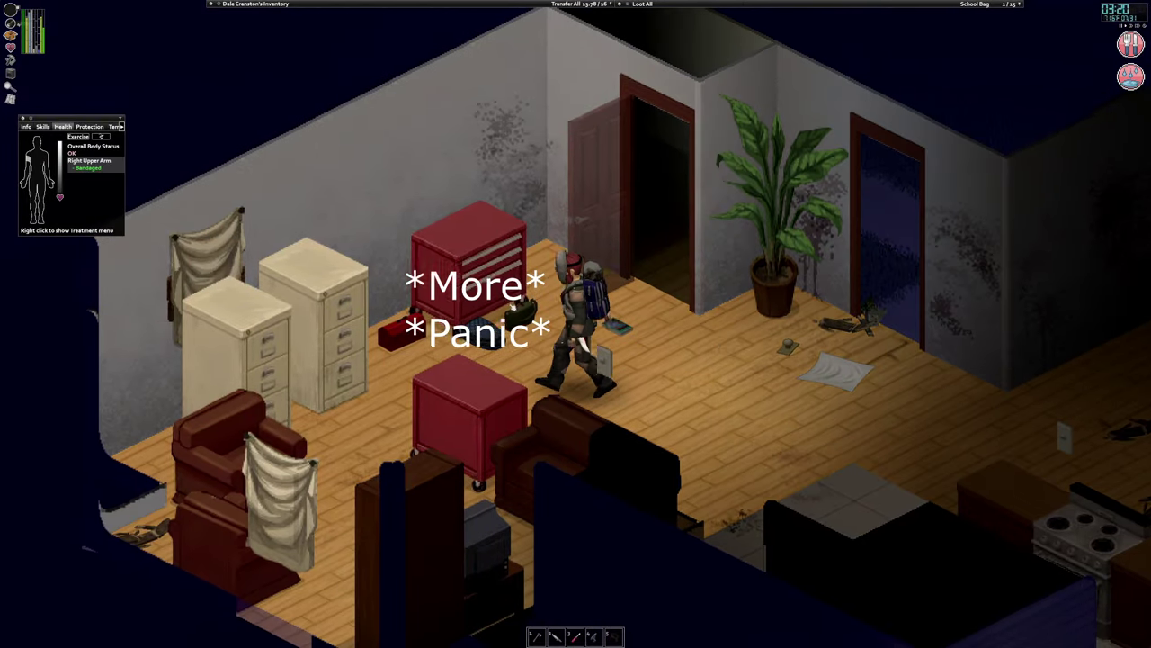
pyautogui.press('a')
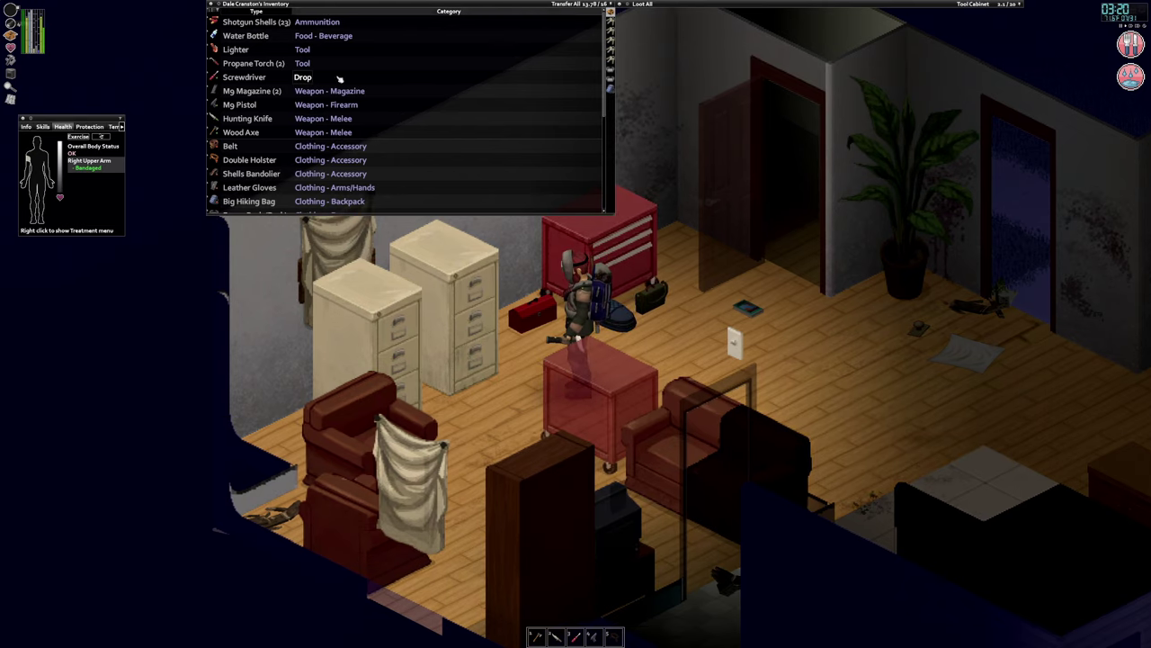
pyautogui.press('a')
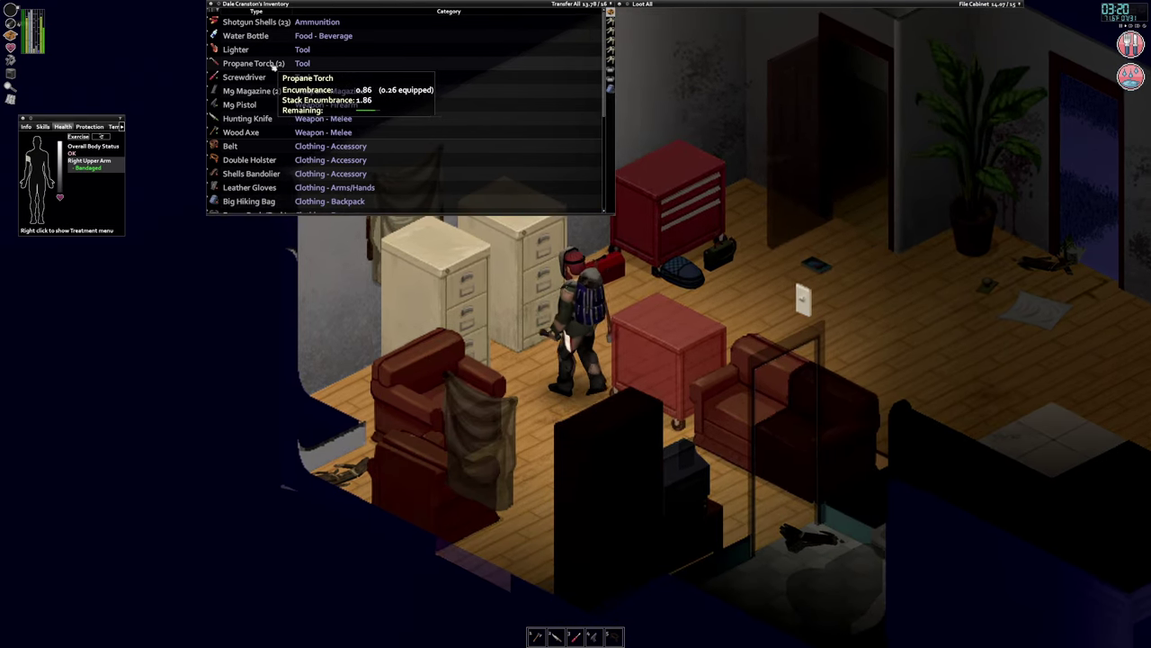
pyautogui.press('w')
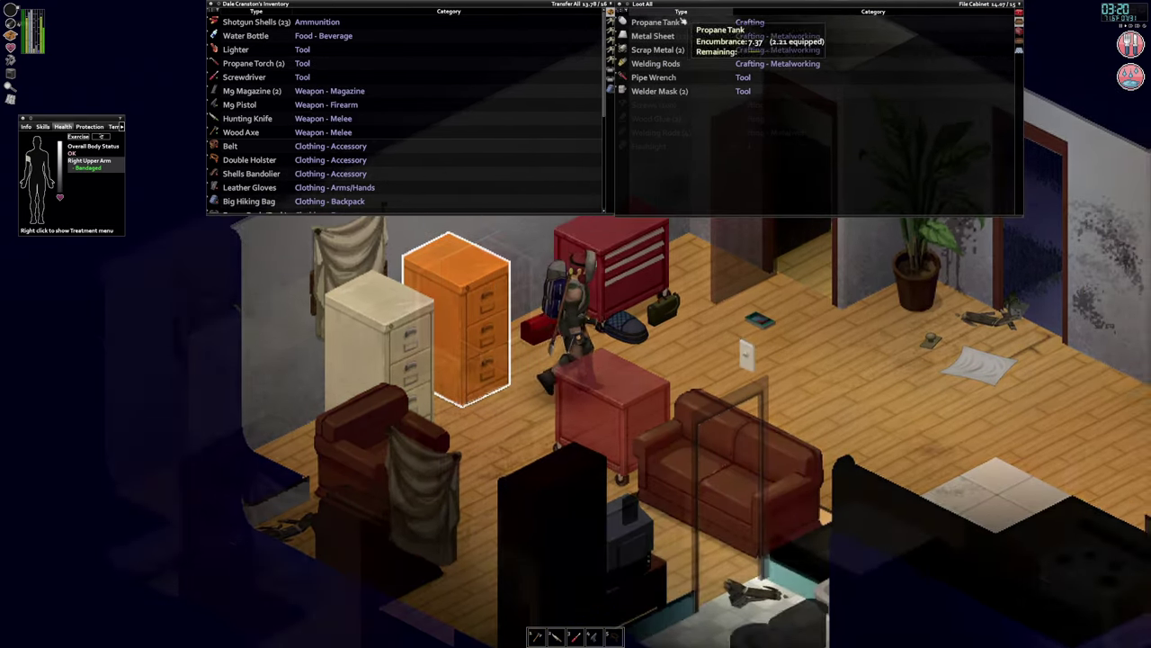
pyautogui.press('d')
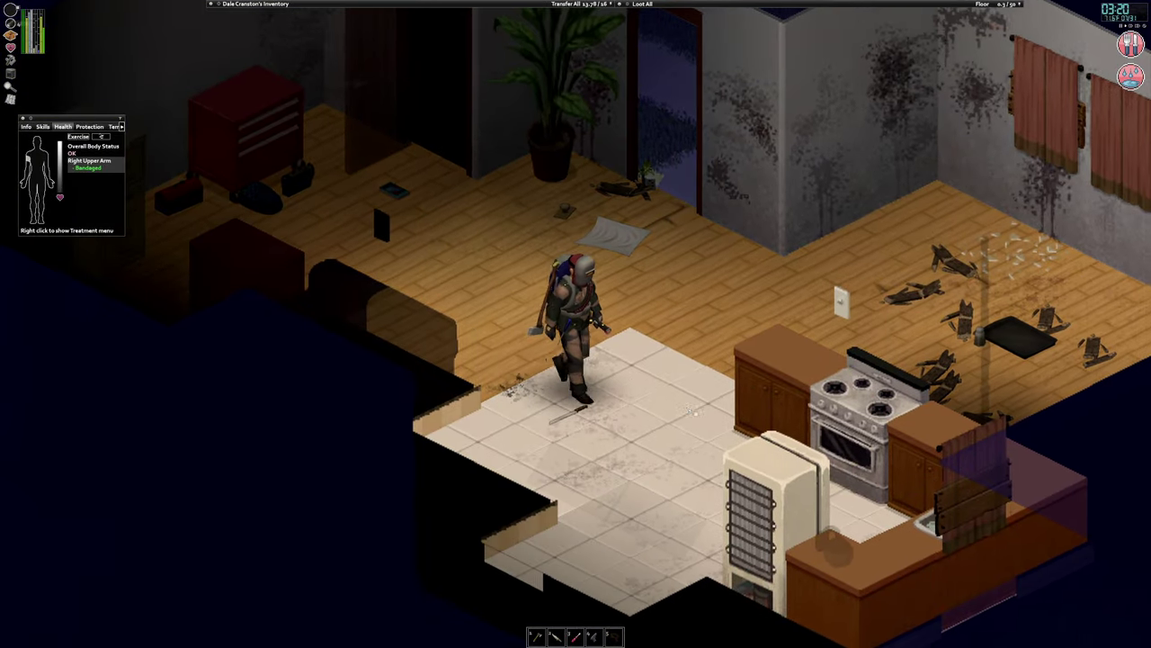
# - Search the counter cupboard and oven, then open and eat the Canned Tuna
pyautogui.press('d')
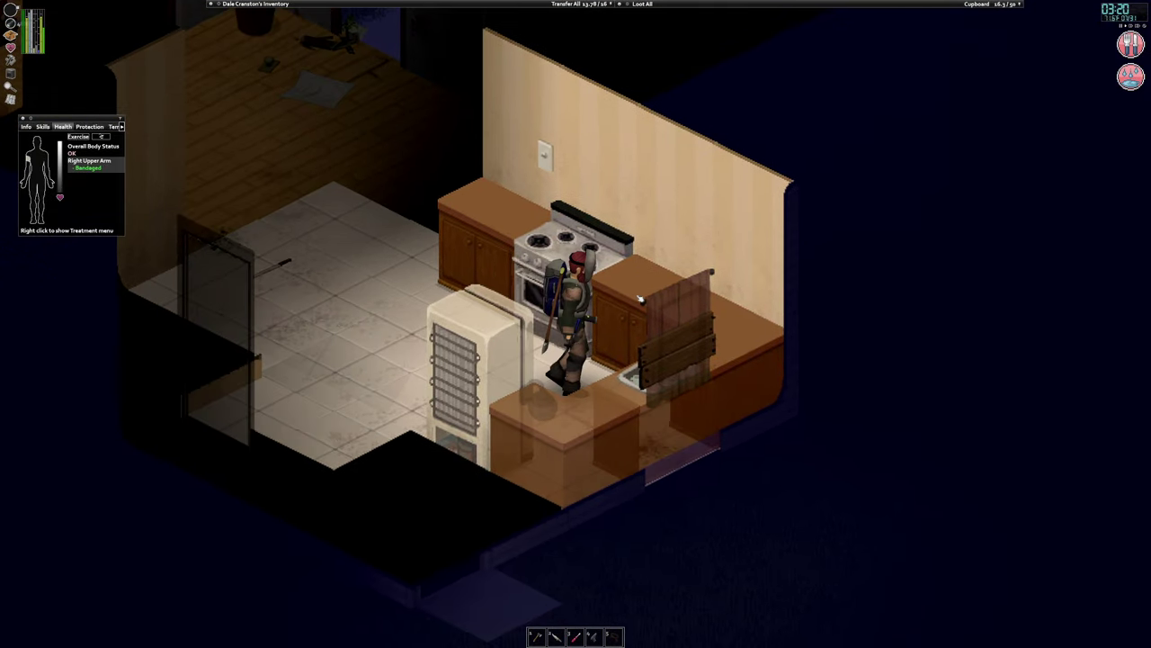
pyautogui.click(640, 299)
pyautogui.click(623, 235)
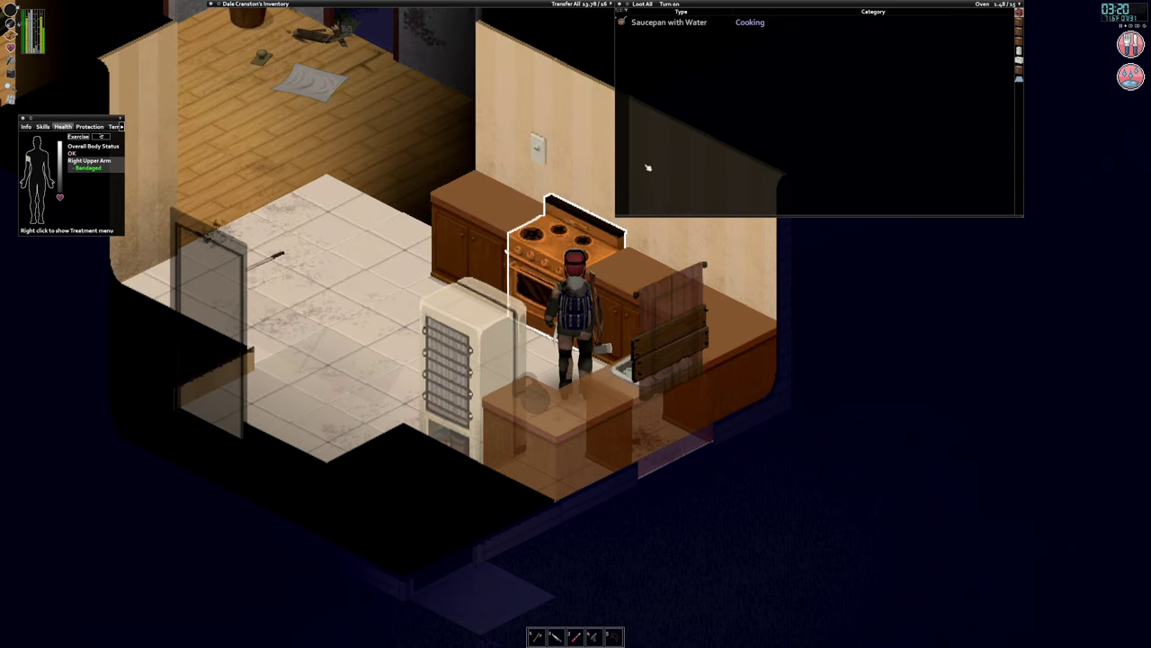
pyautogui.press('a')
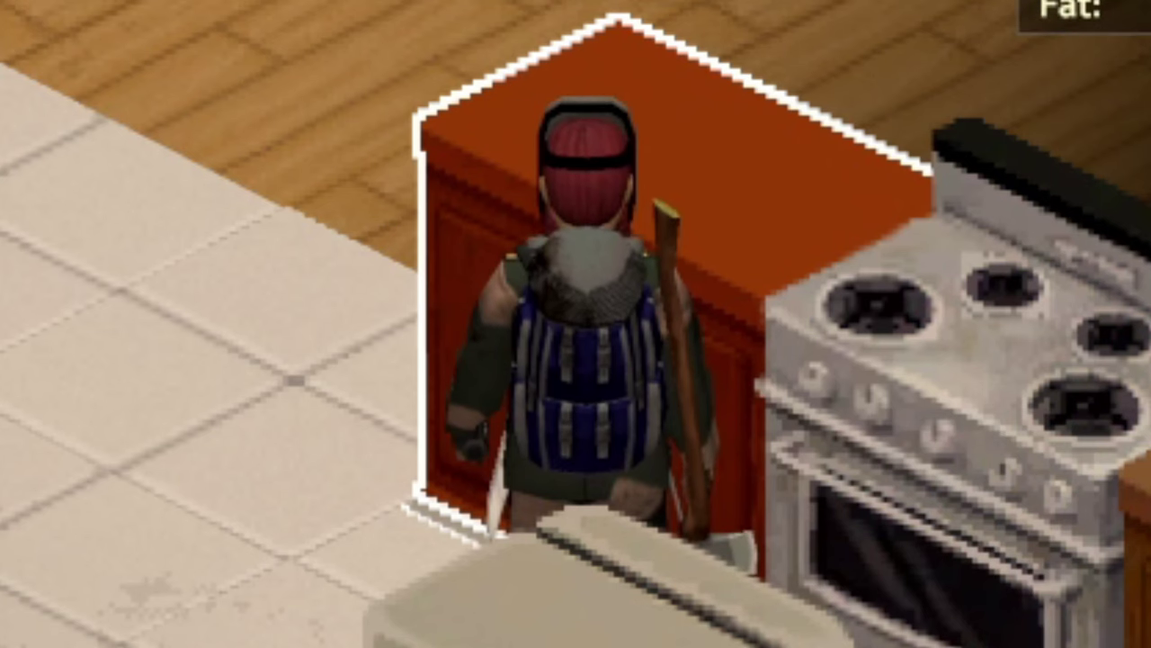
pyautogui.rightClick(665, 163)
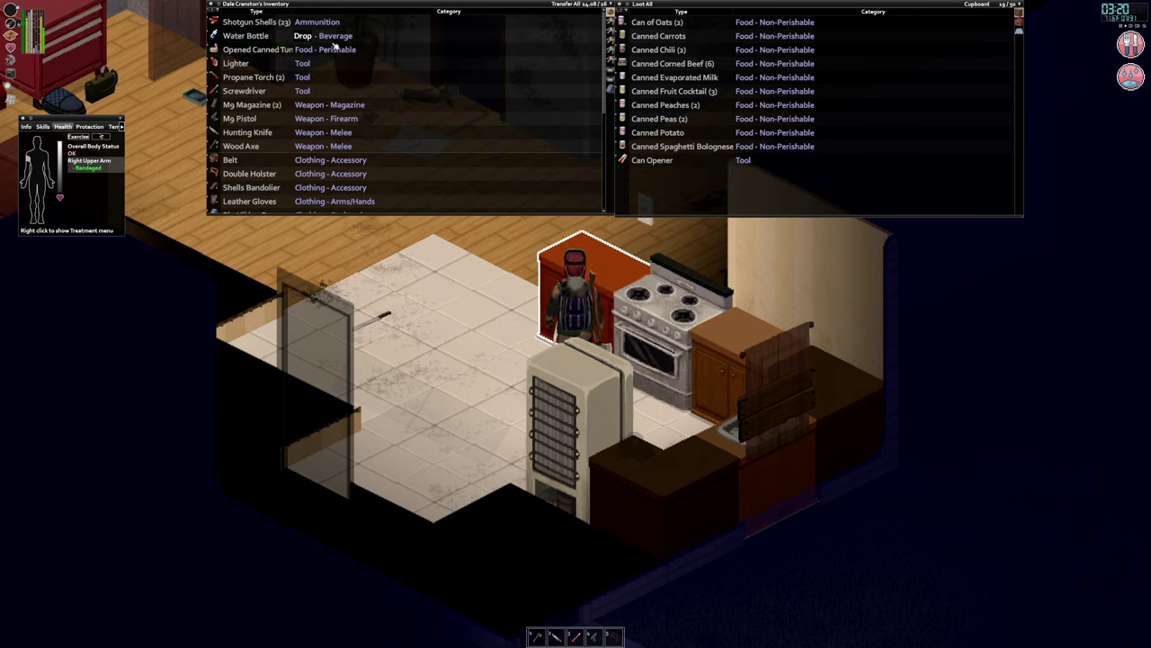
pyautogui.rightClick(279, 49)
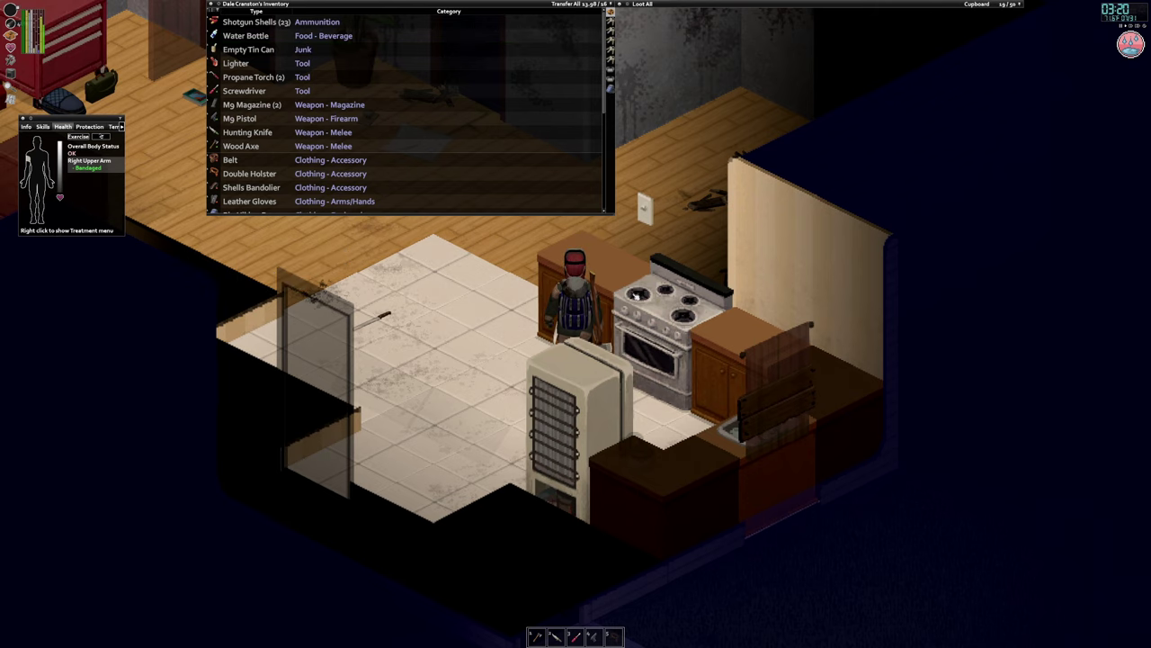
pyautogui.scroll(-3, 513, 280)
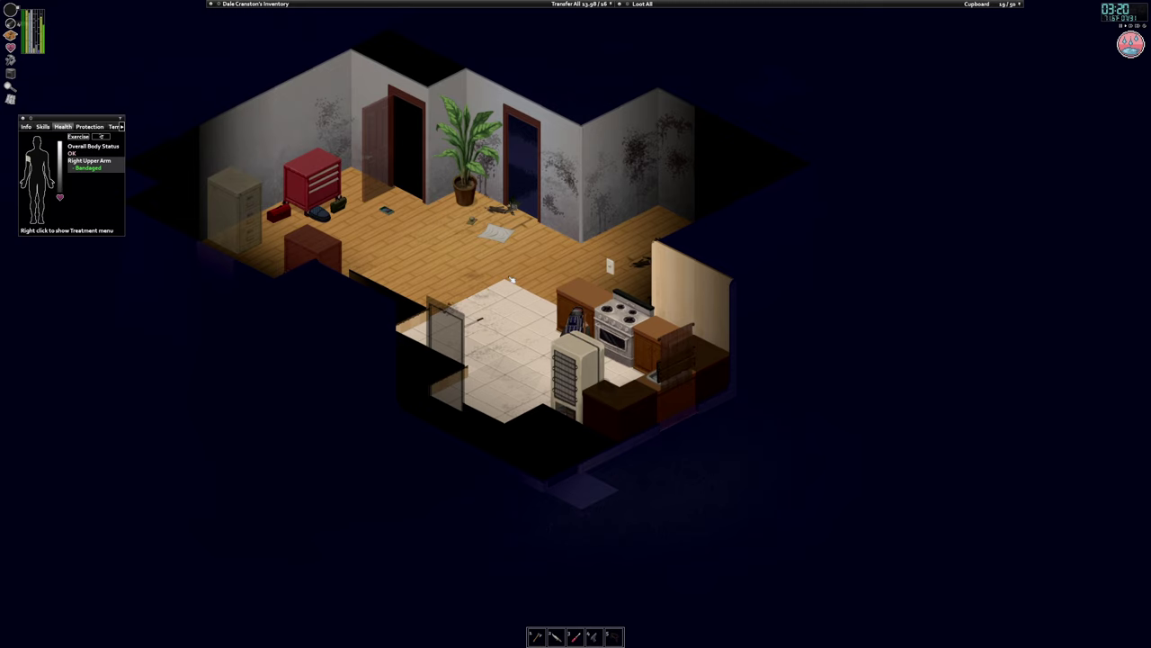
pyautogui.scroll(1, 511, 279)
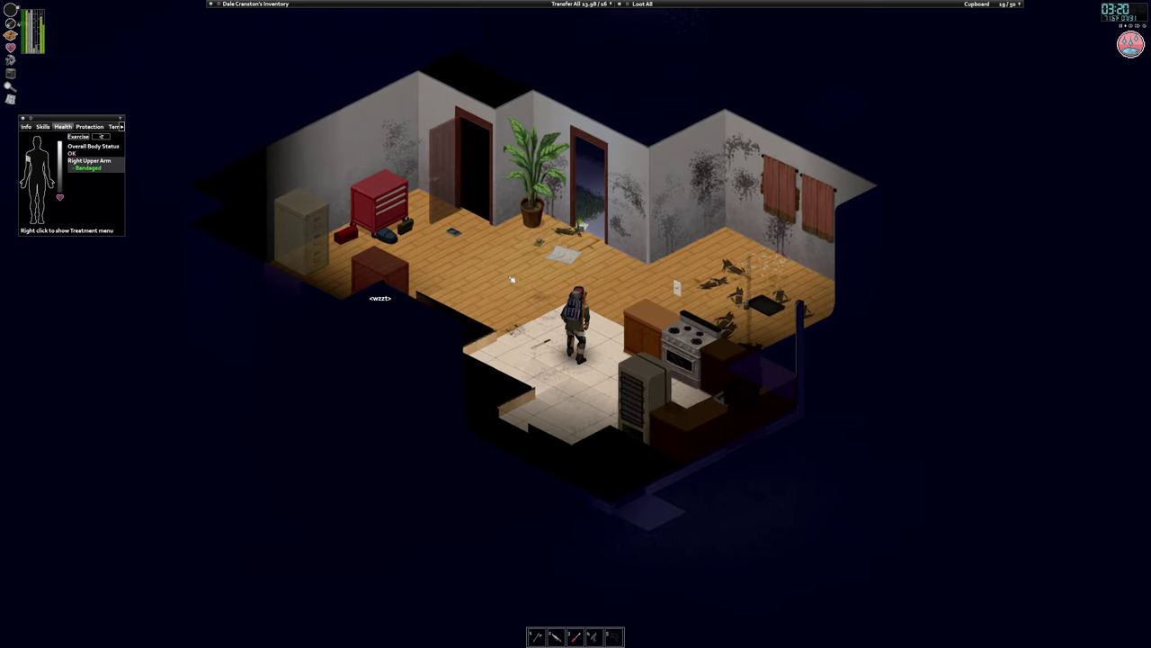
pyautogui.scroll(-1, 512, 279)
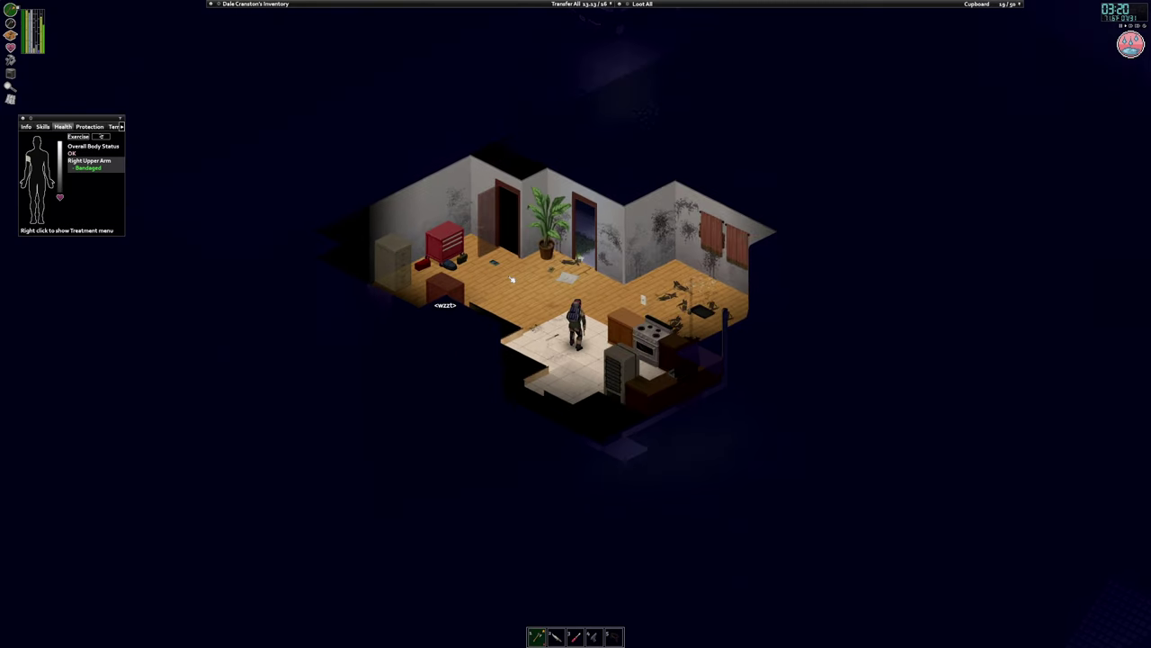
# - Walk from the kitchen across the main room to the front door
pyautogui.hotkey('w', 'a')
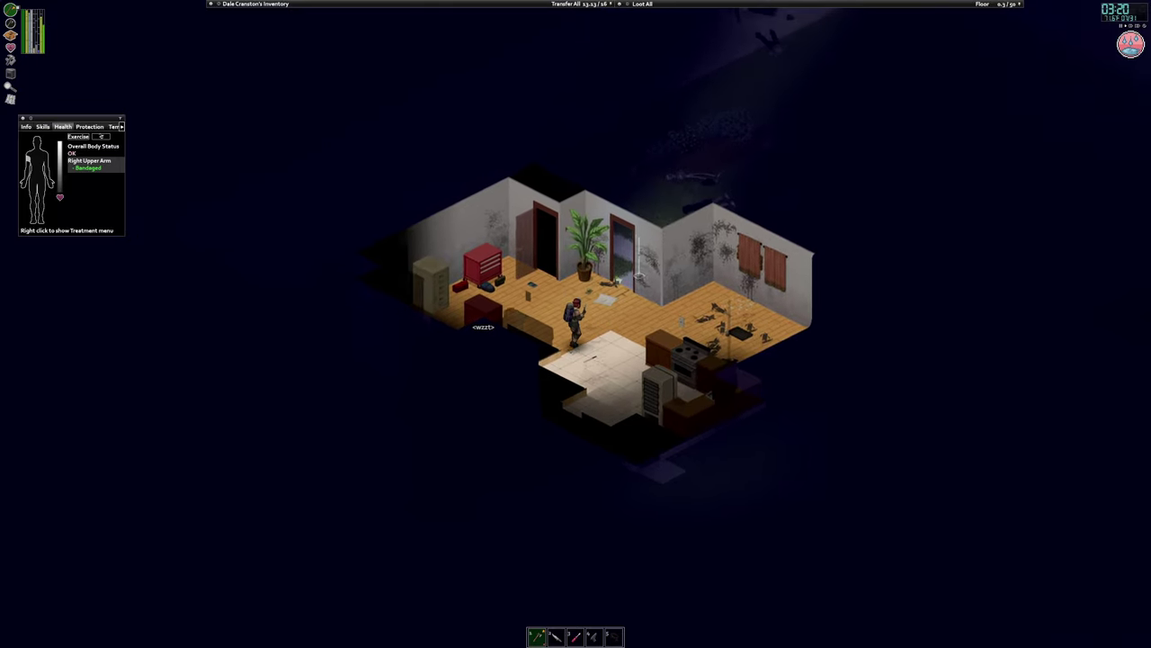
pyautogui.scroll(-1, 576, 323)
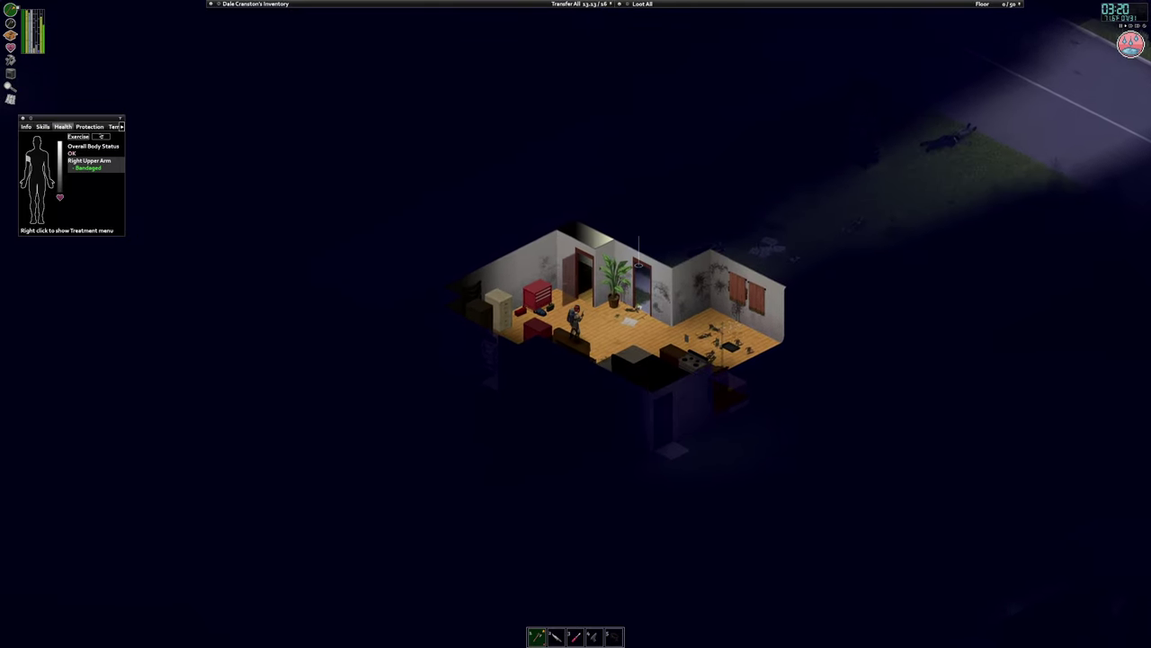
pyautogui.press('w')
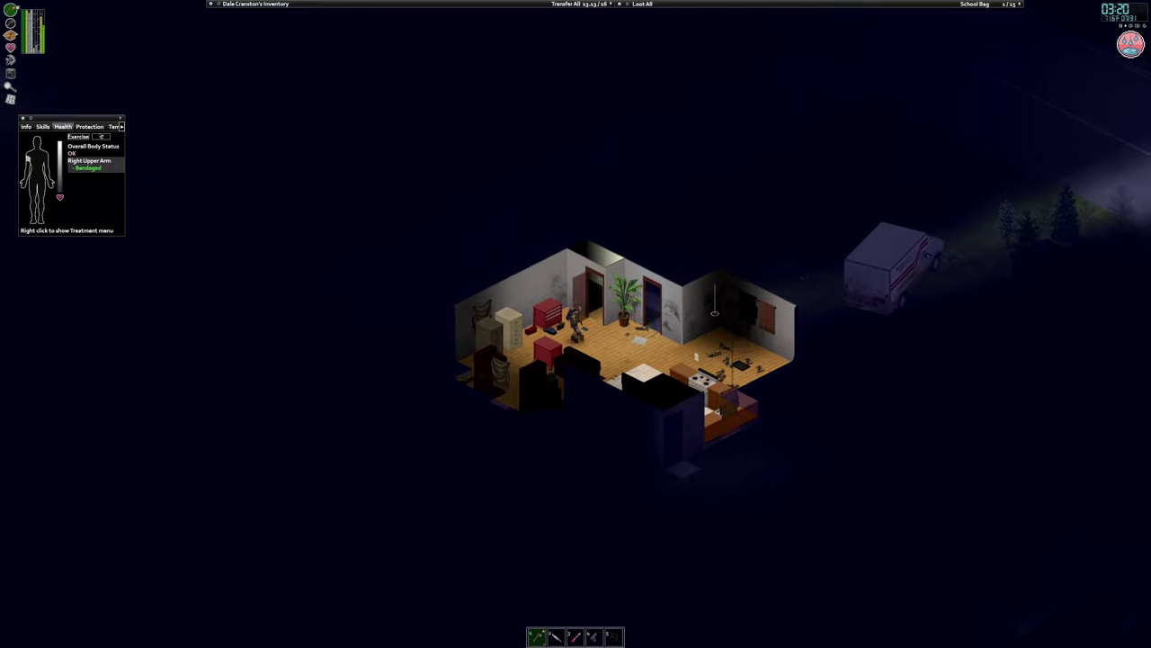
pyautogui.press('d')
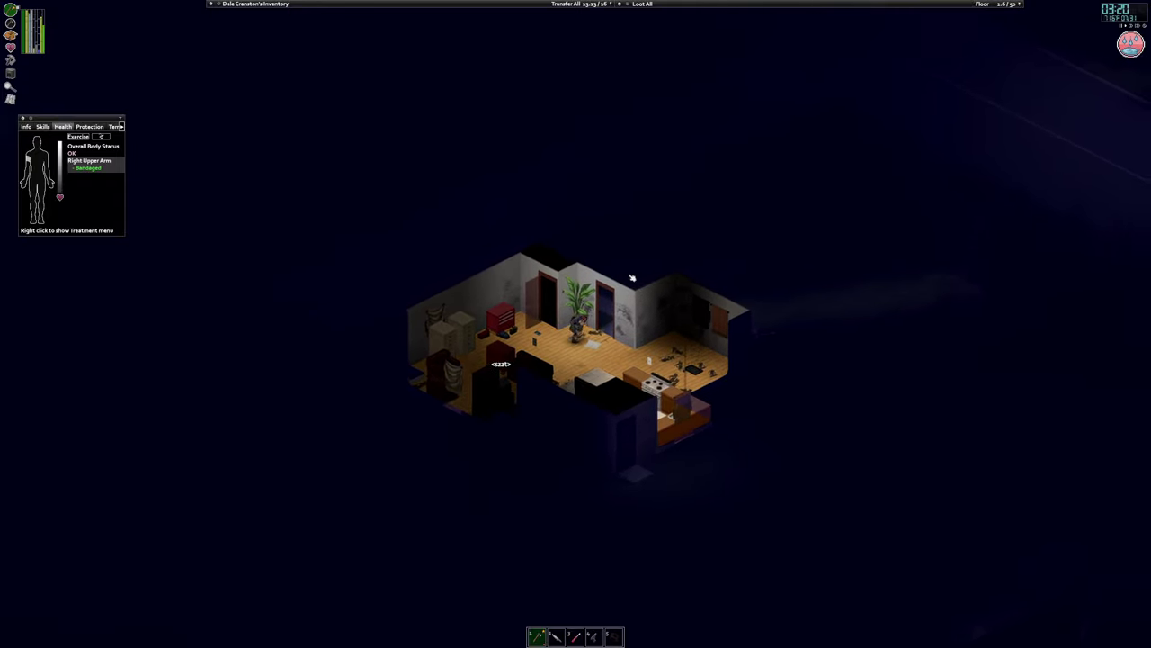
pyautogui.scroll(-3, 629, 260)
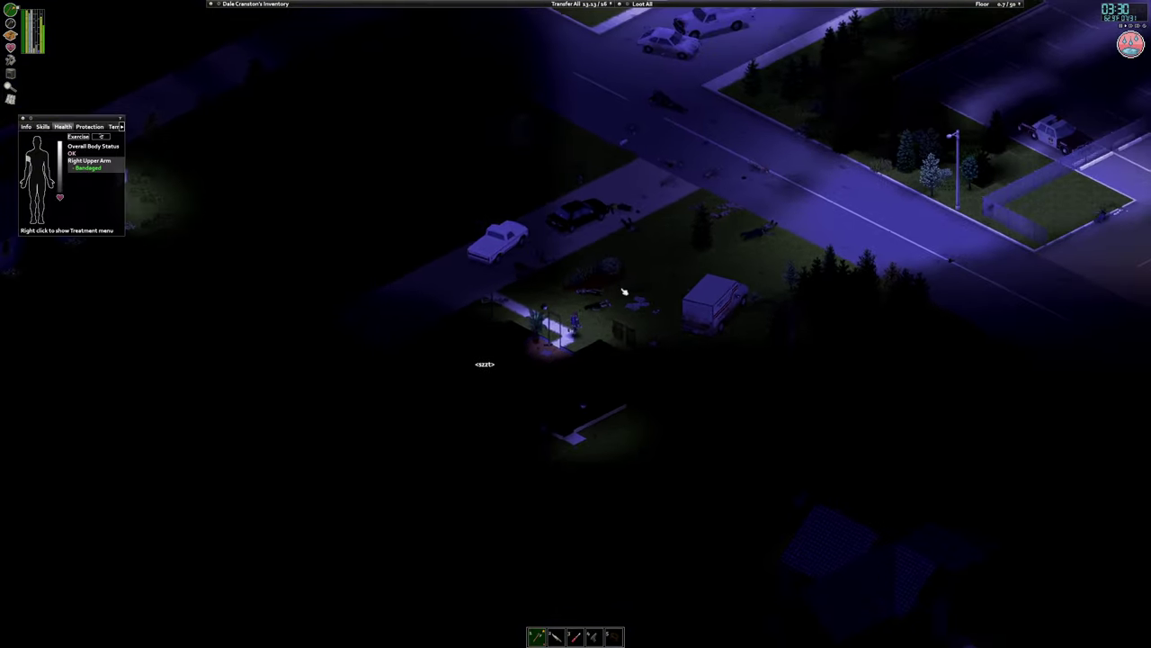
pyautogui.scroll(3, 644, 299)
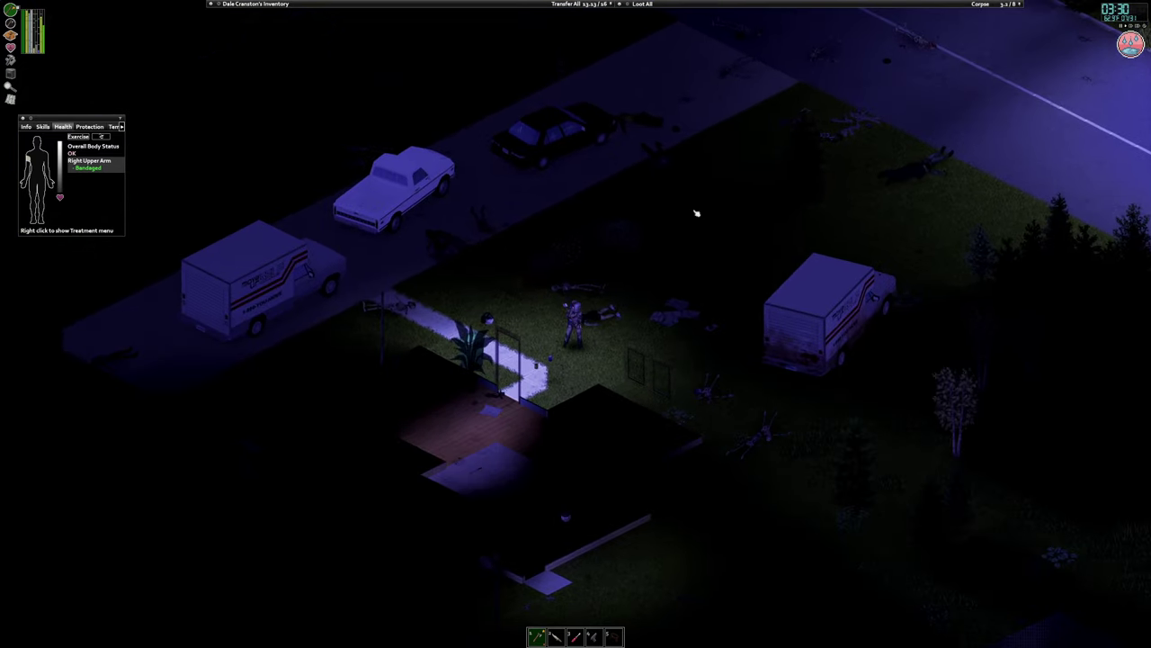
# - Walk into the yard, shove the zombie away, and head back through the doorway into the kitchen
pyautogui.press('d')
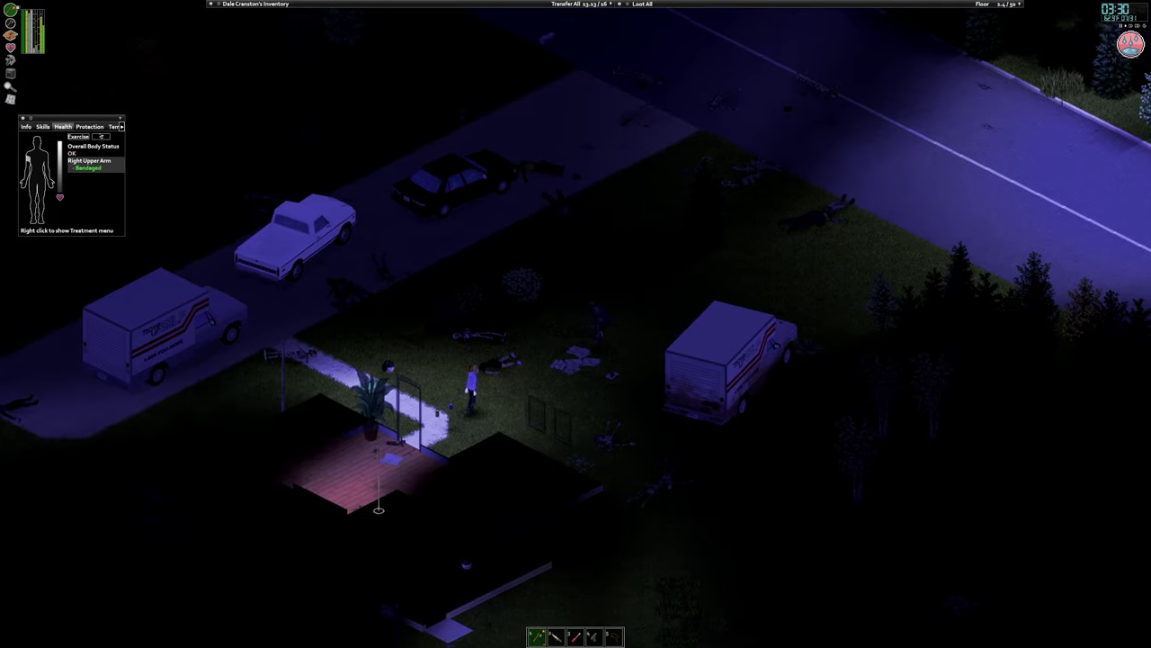
pyautogui.scroll(2, 367, 486)
pyautogui.scroll(1, 367, 486)
pyautogui.press('d')
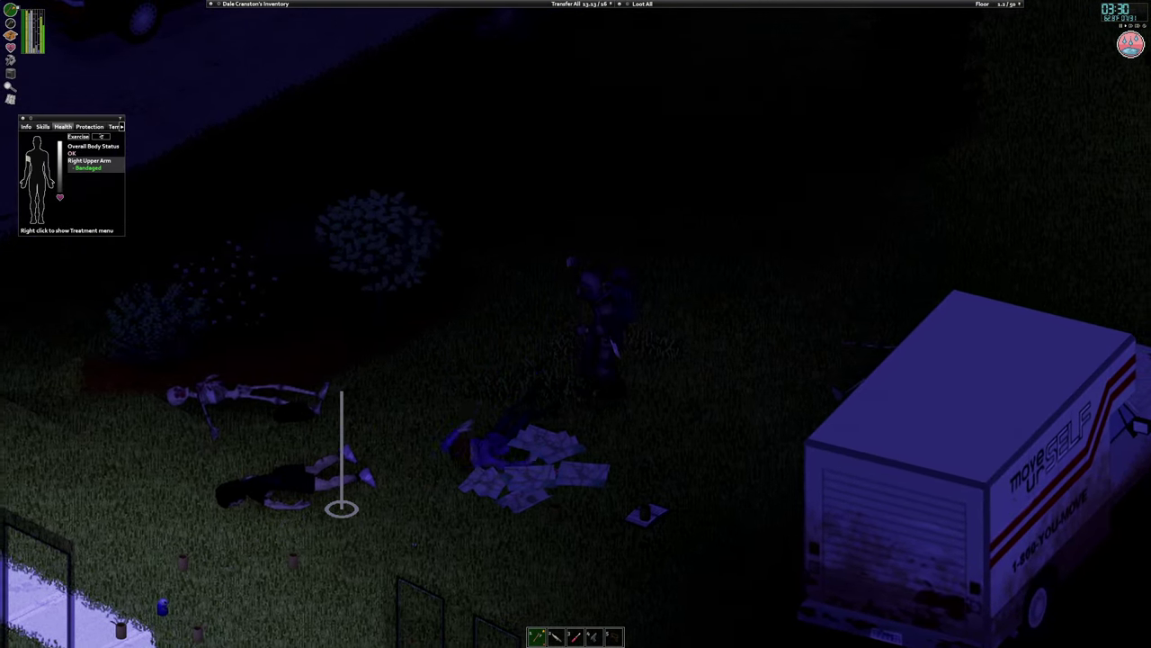
pyautogui.scroll(-2, 683, 315)
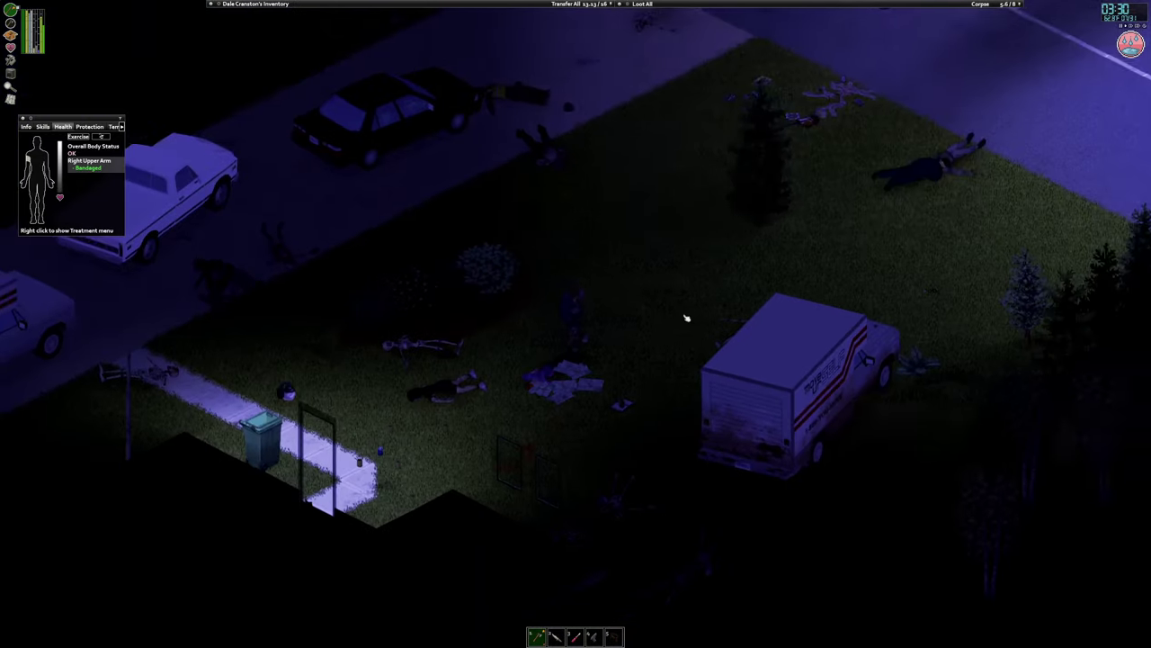
pyautogui.scroll(-1, 638, 332)
pyautogui.scroll(1, 517, 367)
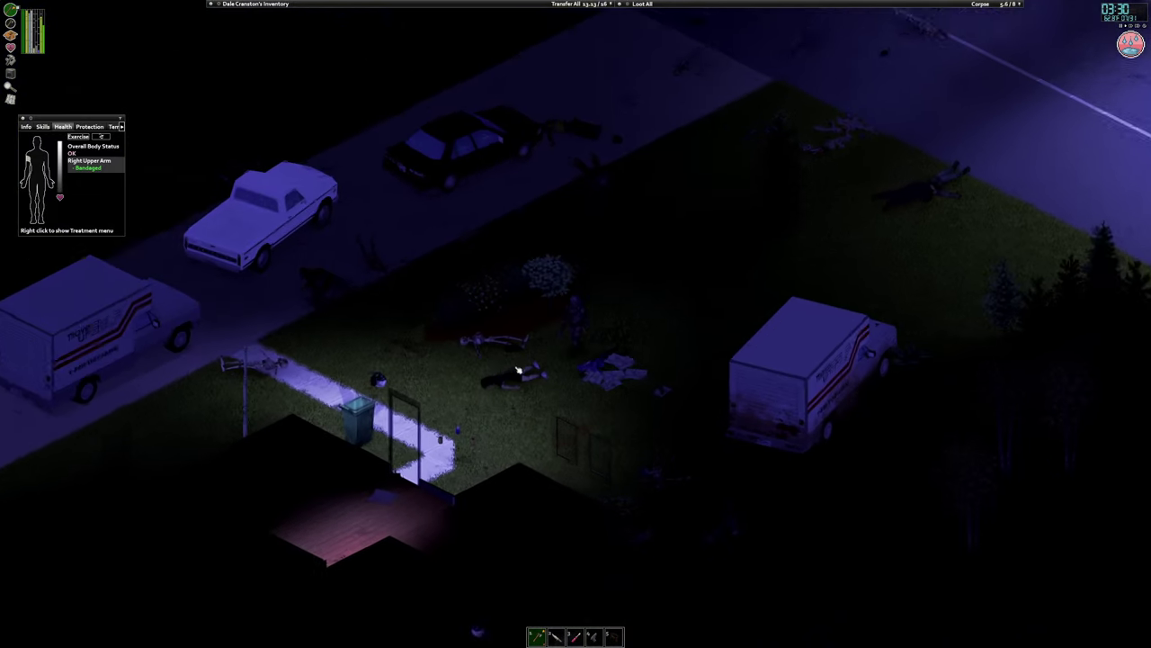
pyautogui.scroll(2, 520, 369)
pyautogui.hotkey('a', 's')
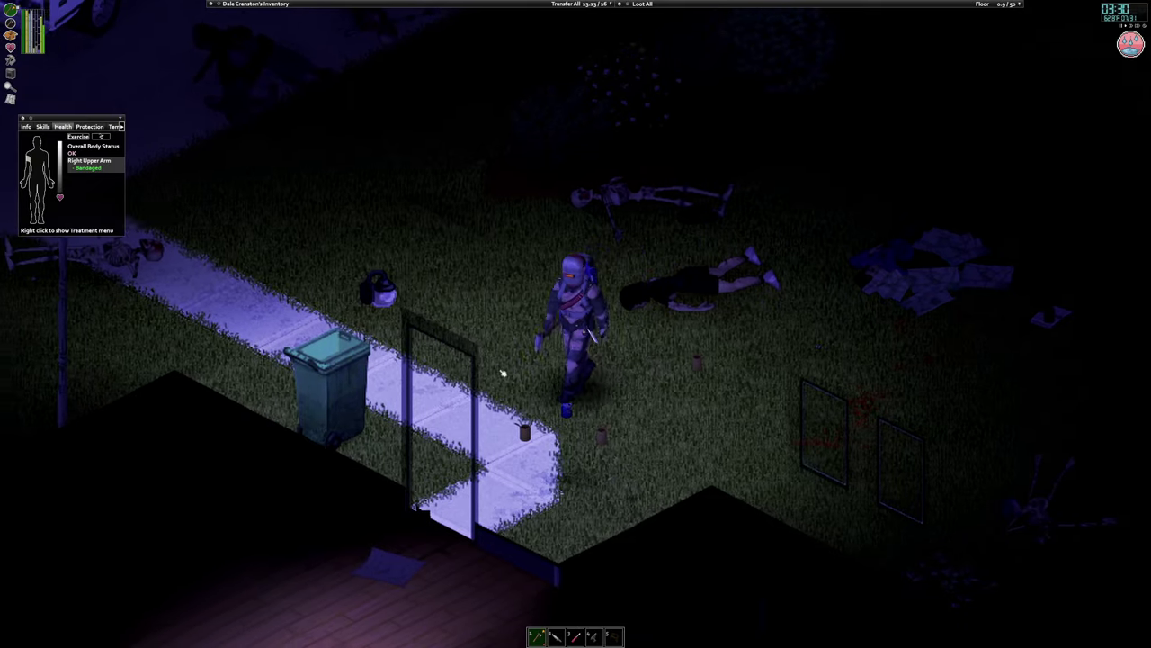
pyautogui.hotkey('a', 's')
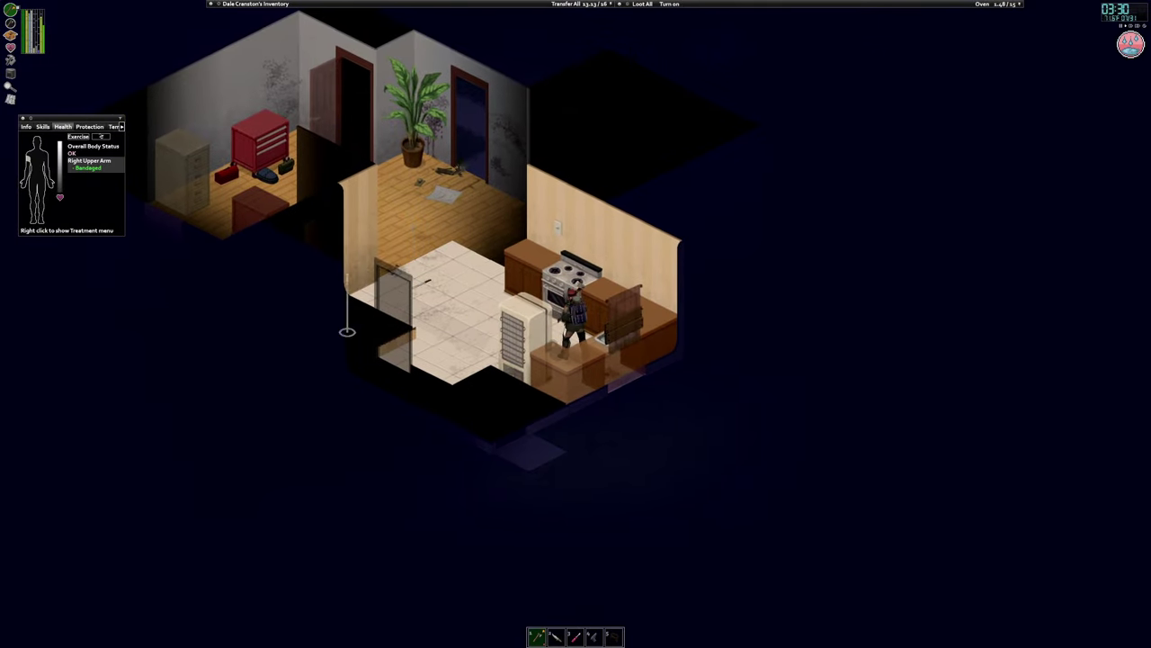
pyautogui.scroll(2, 575, 324)
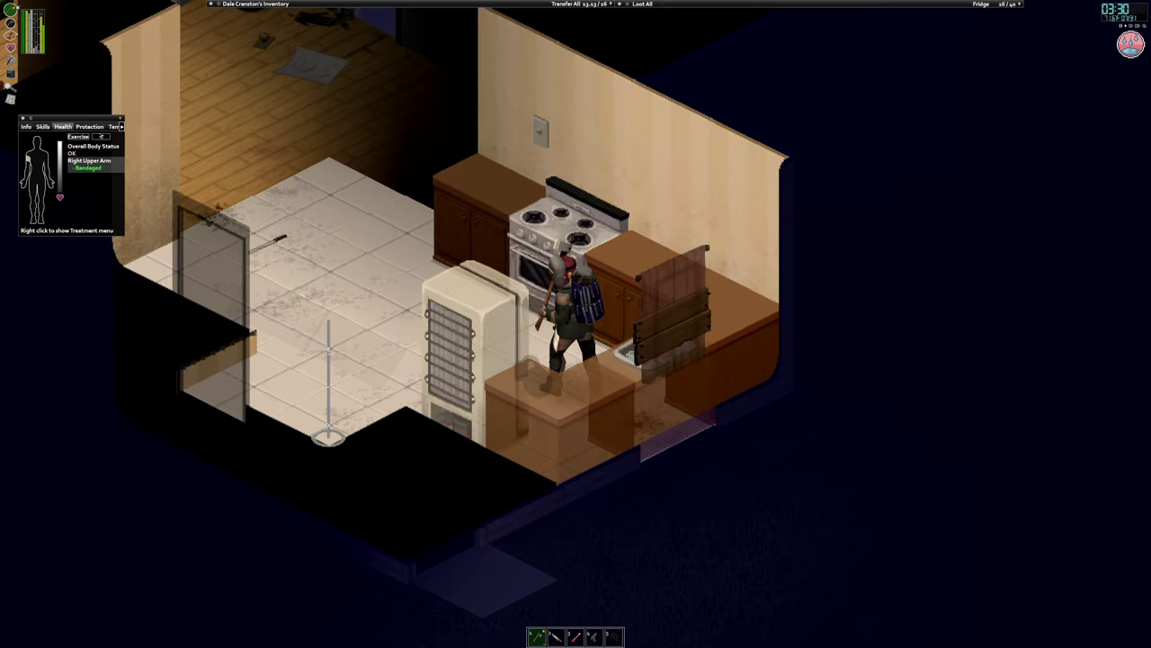